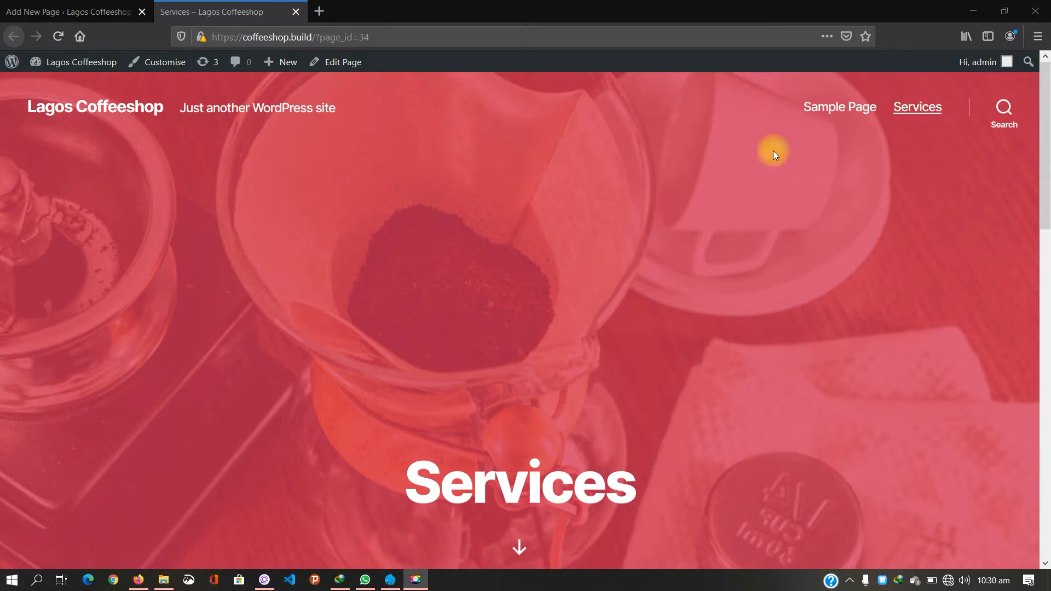
Step: Switch back to the WordPress admin tab after viewing the live Services page
click(74, 10)
Step: Go to the admin dashboard and open Appearance > Menus
click(19, 65)
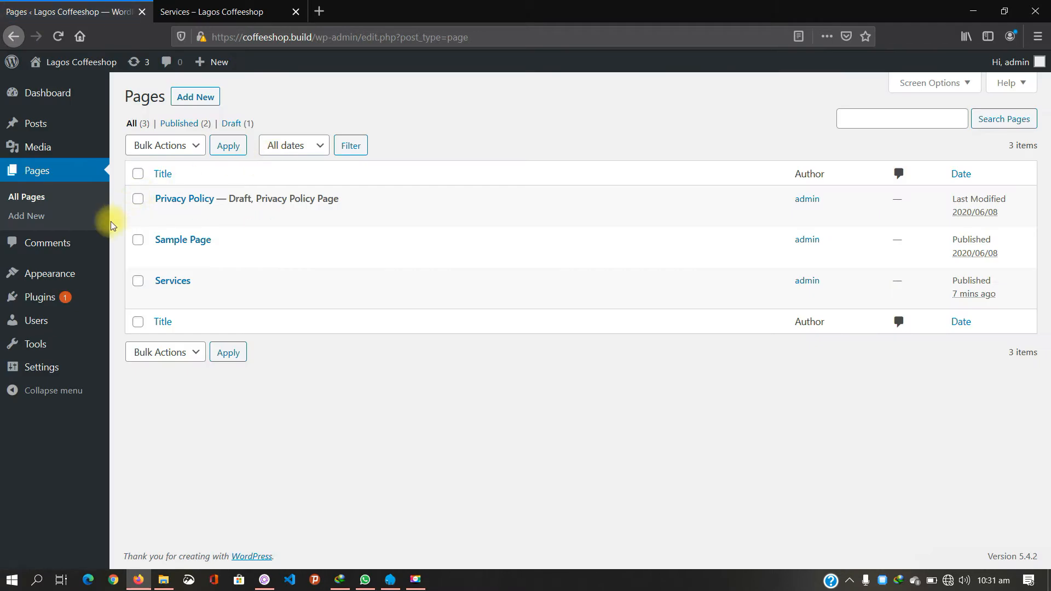
mouse_move(76, 274)
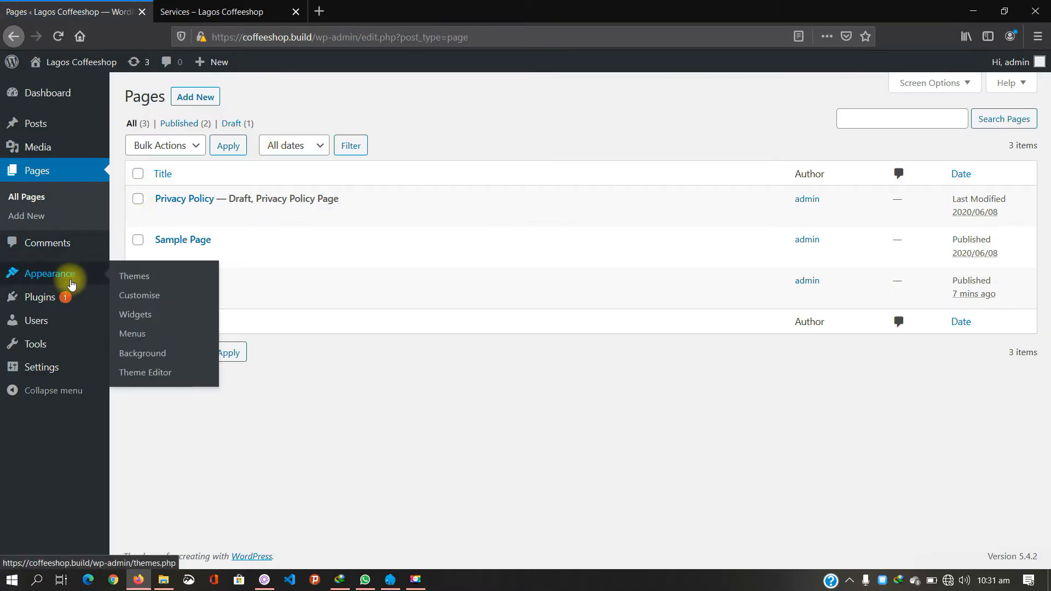
click(130, 335)
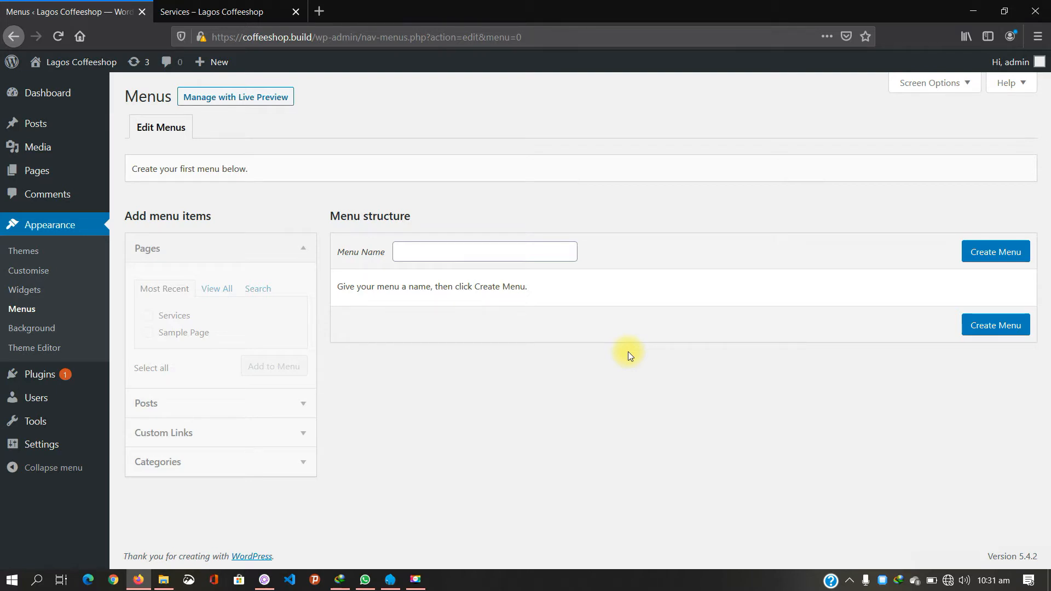
Step: Enter 'Main Menu' as the menu name and create the menu
click(518, 252)
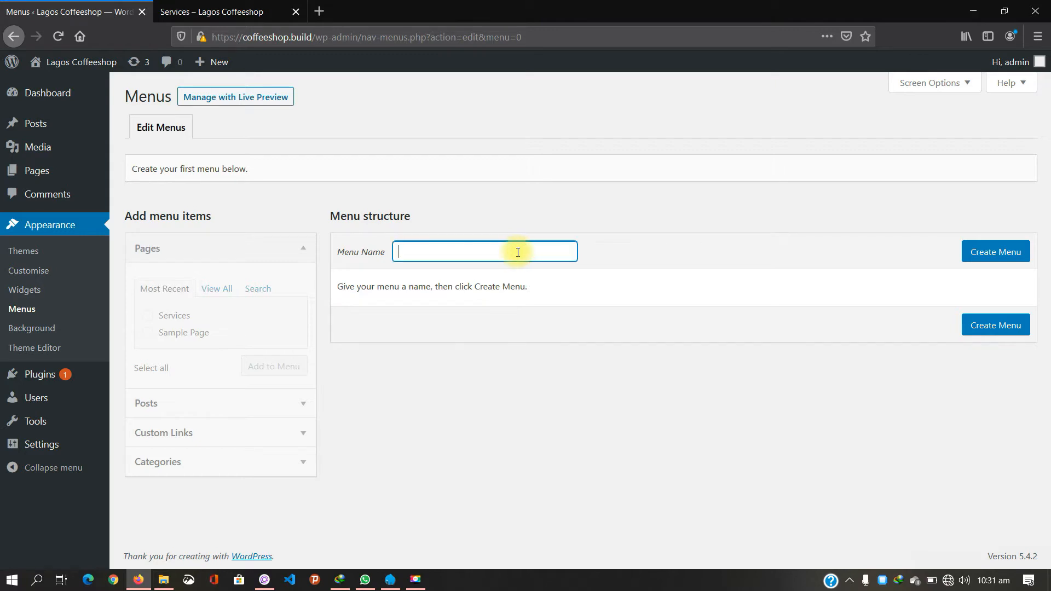
text(main m)
key(BackSpace)
key(BackSpace)
key(BackSpace)
key(BackSpace)
key(BackSpace)
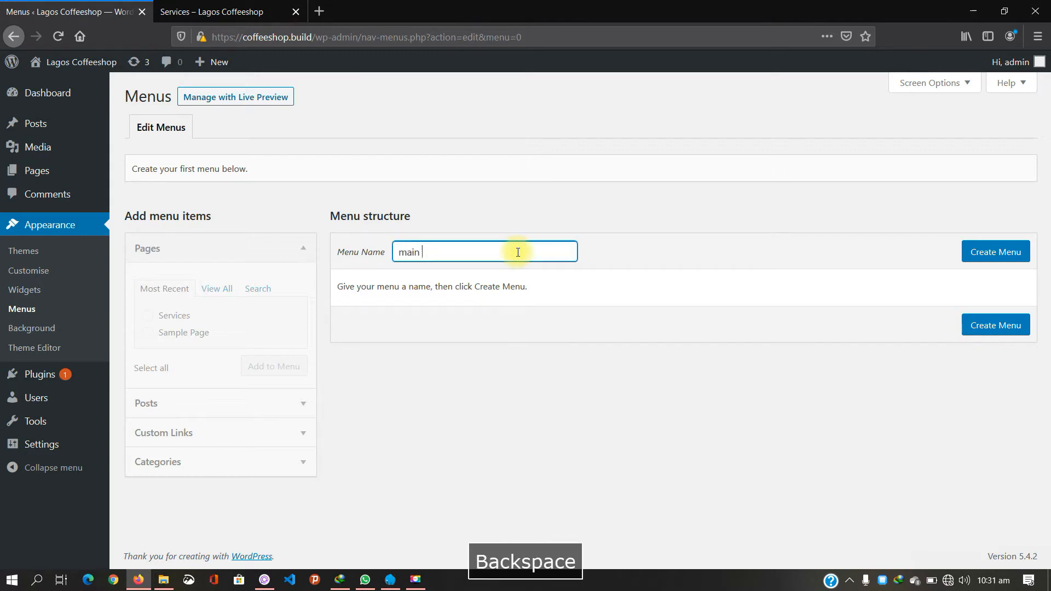
key(BackSpace)
key(CapsLock)
text(mAIN)
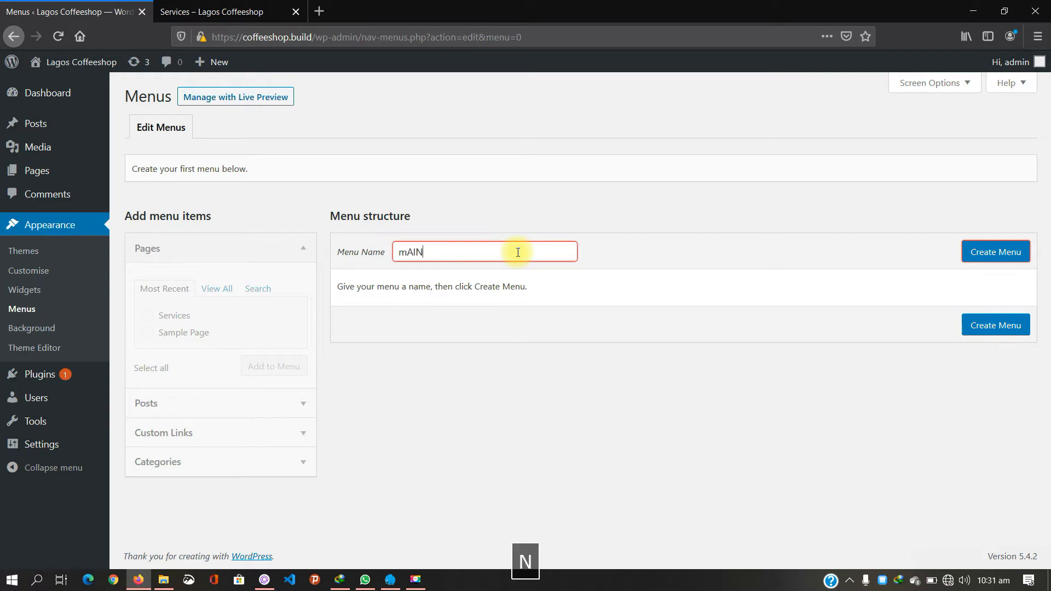
key(BackSpace)
key(BackSpace)
key(BackSpace)
key(BackSpace)
key(CapsLock)
text(M)
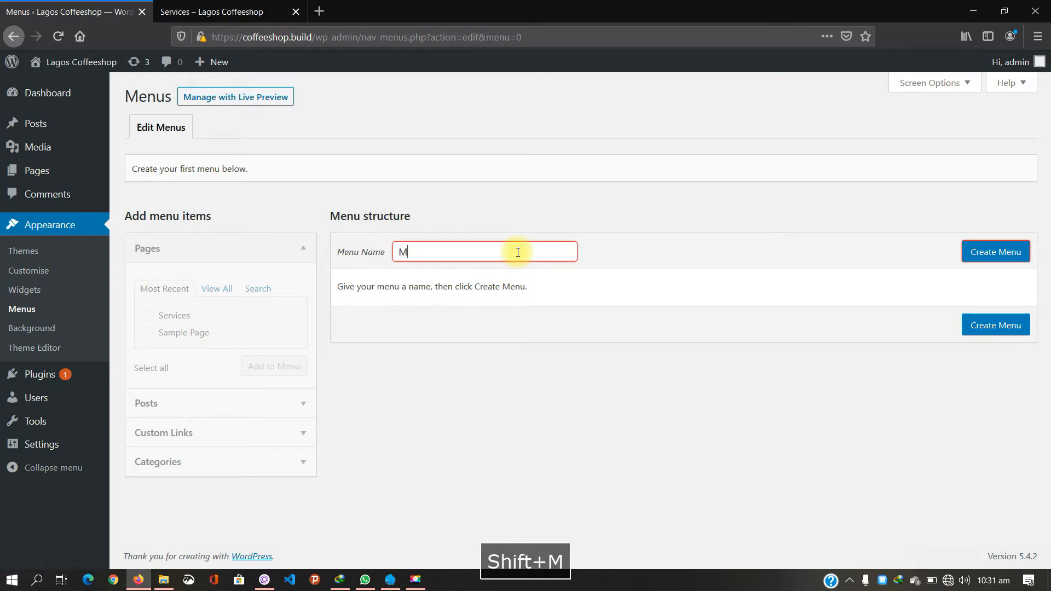
text(ain Me)
key(BackSpace)
text(Menu)
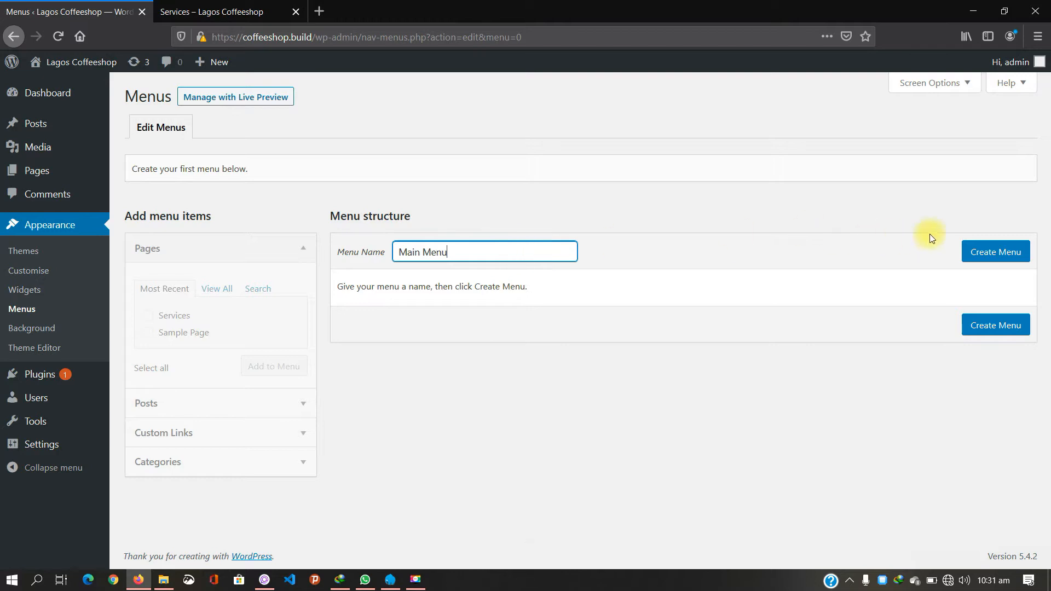
click(995, 253)
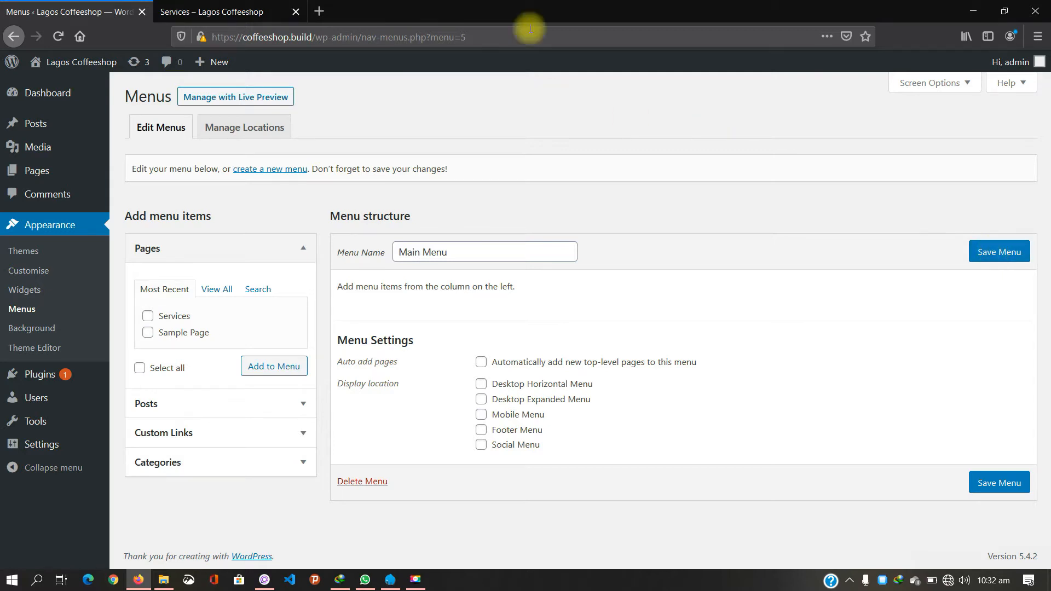
click(200, 9)
click(122, 107)
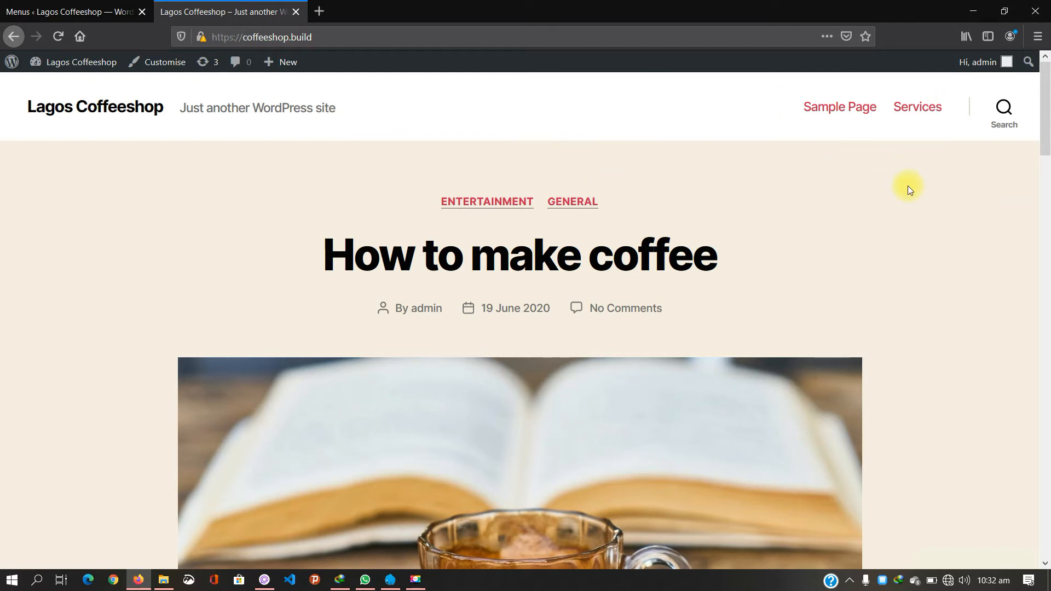
click(117, 8)
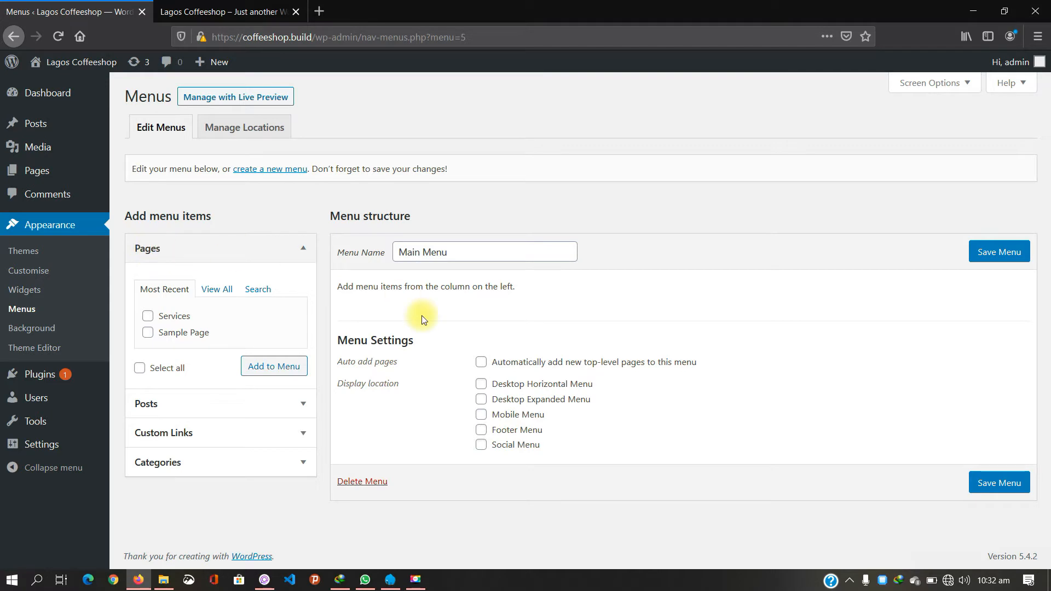
click(195, 402)
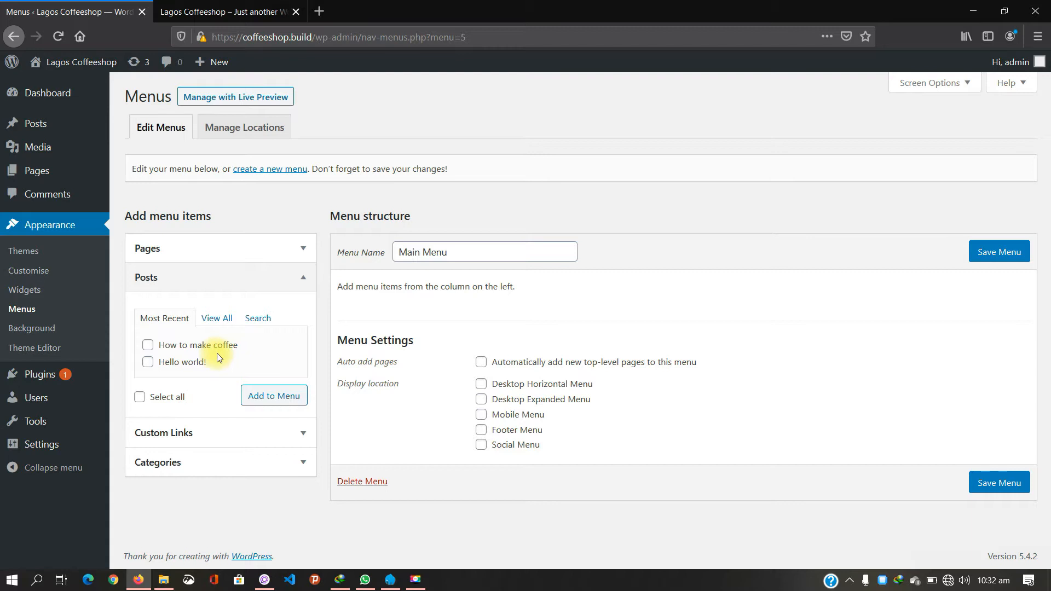
click(300, 435)
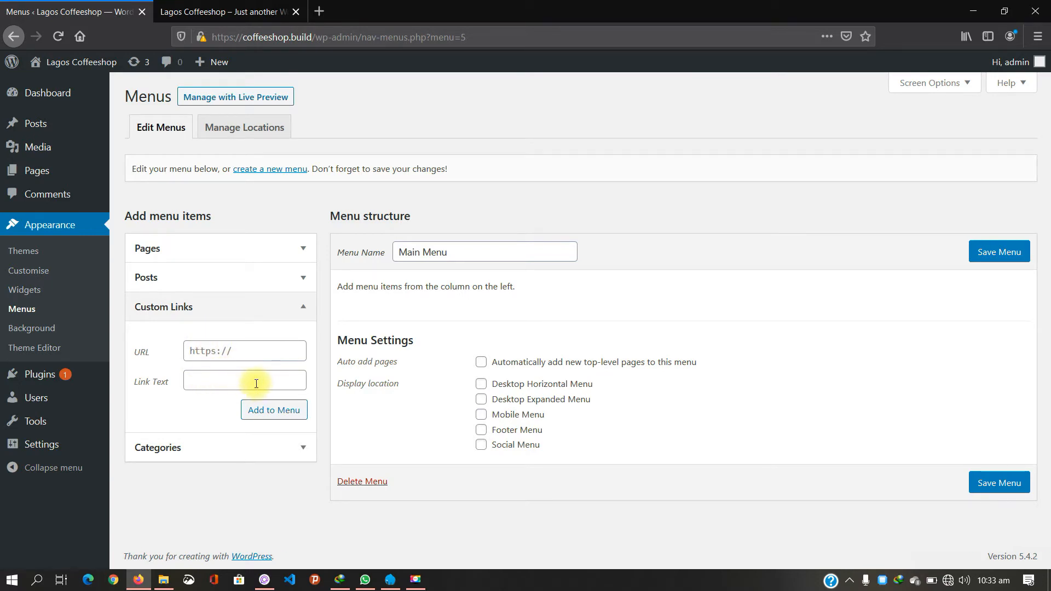
click(305, 448)
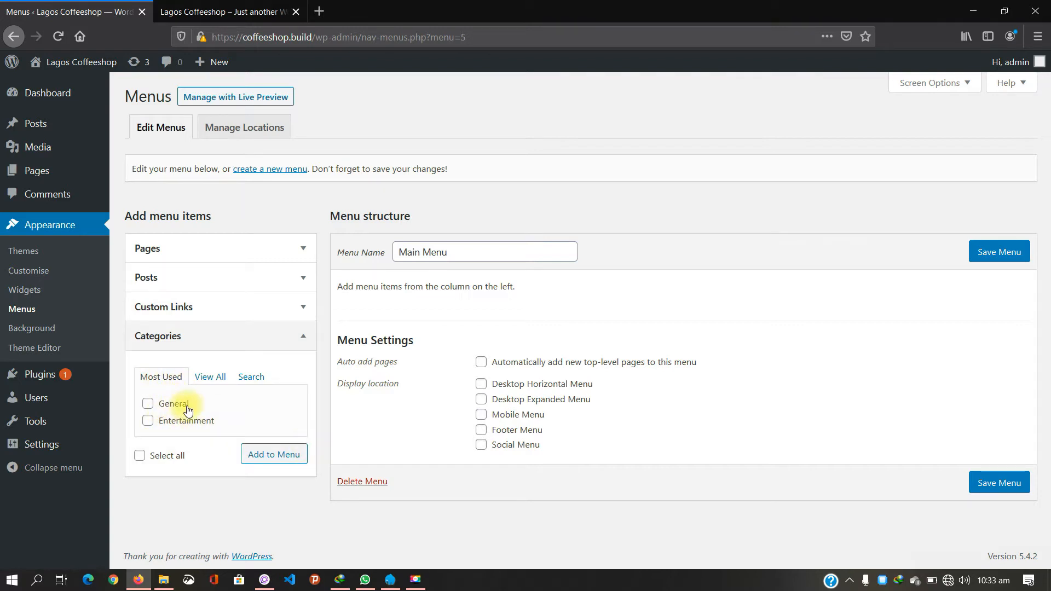
click(301, 248)
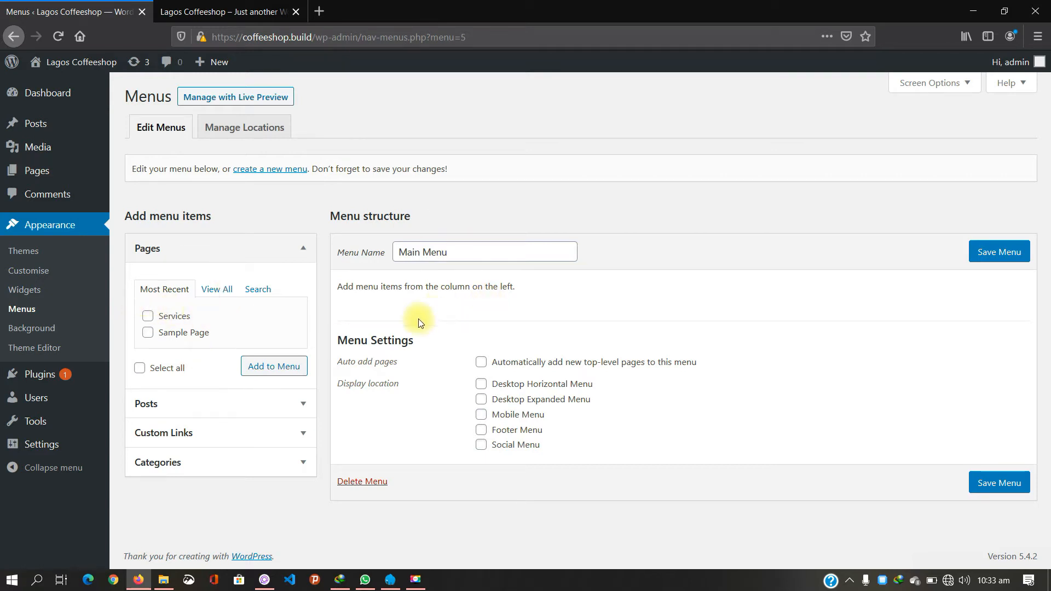
Step: Add the Home, Sample Page and Services pages to Main Menu
click(211, 288)
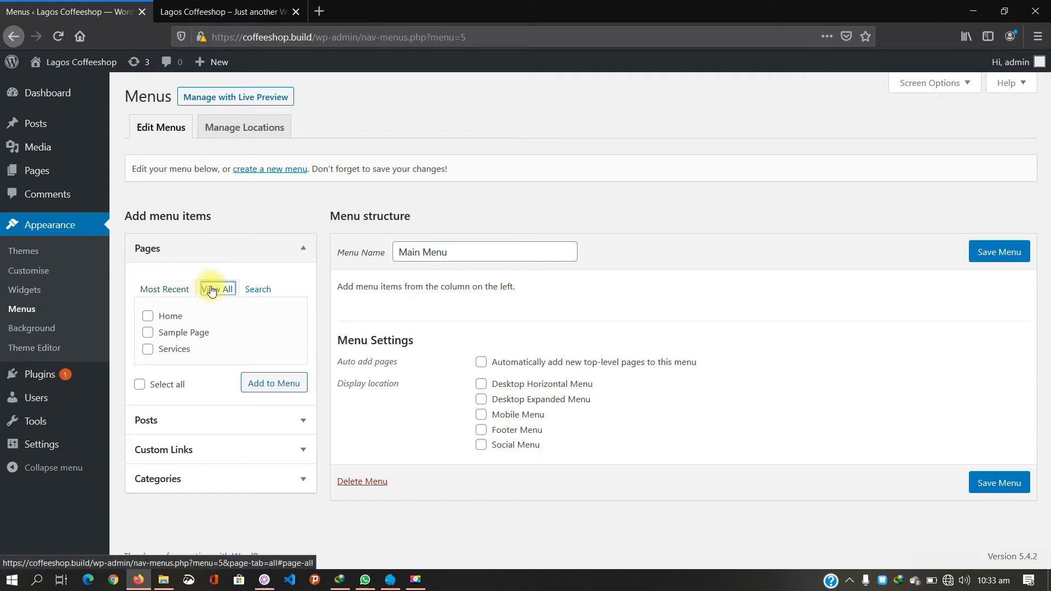
click(147, 316)
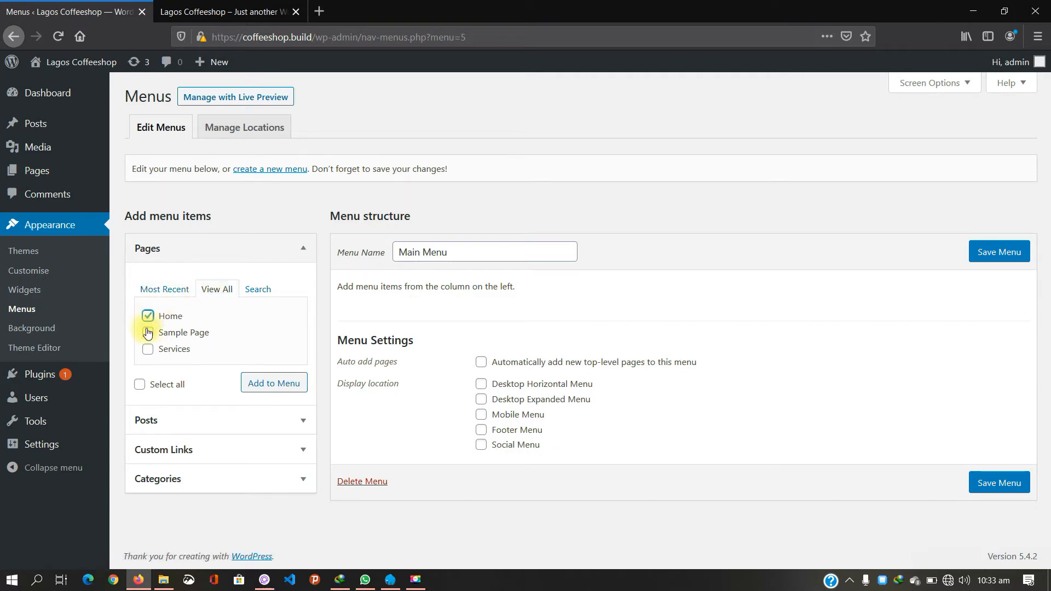
click(148, 335)
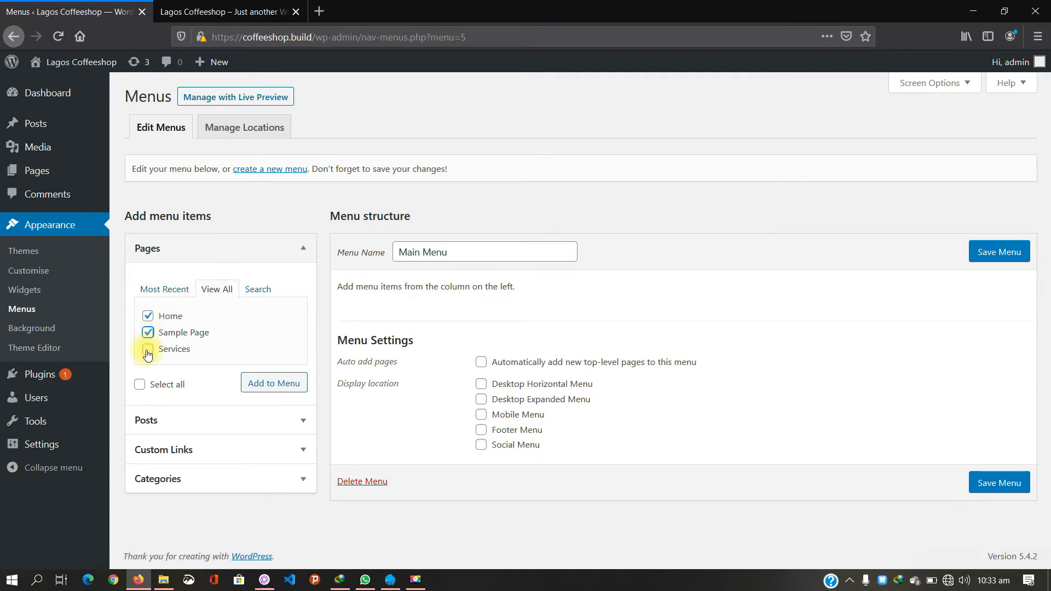
click(148, 351)
click(270, 387)
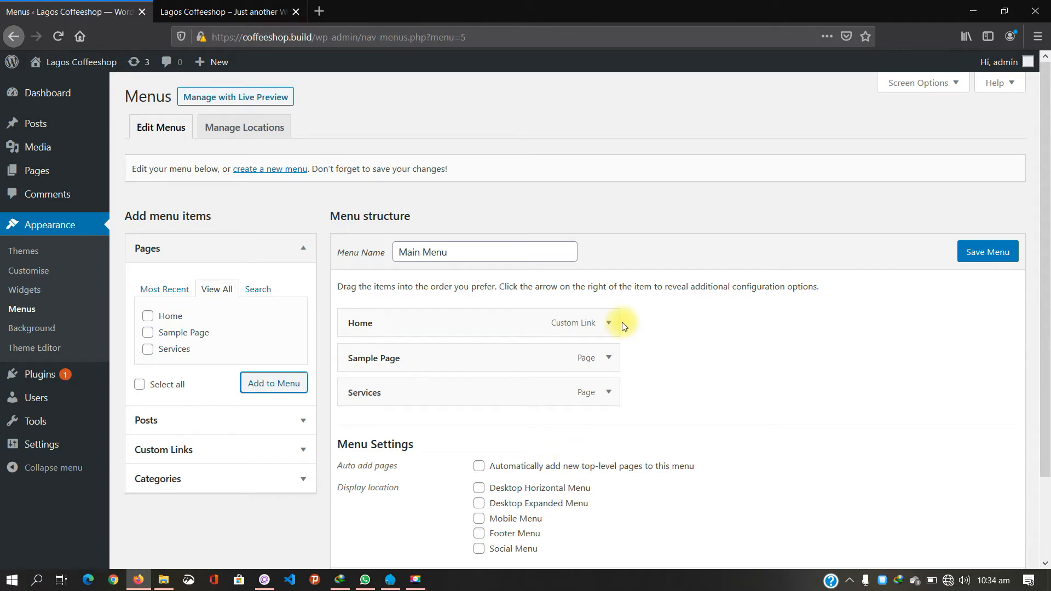
scroll(620, 323, down, 3)
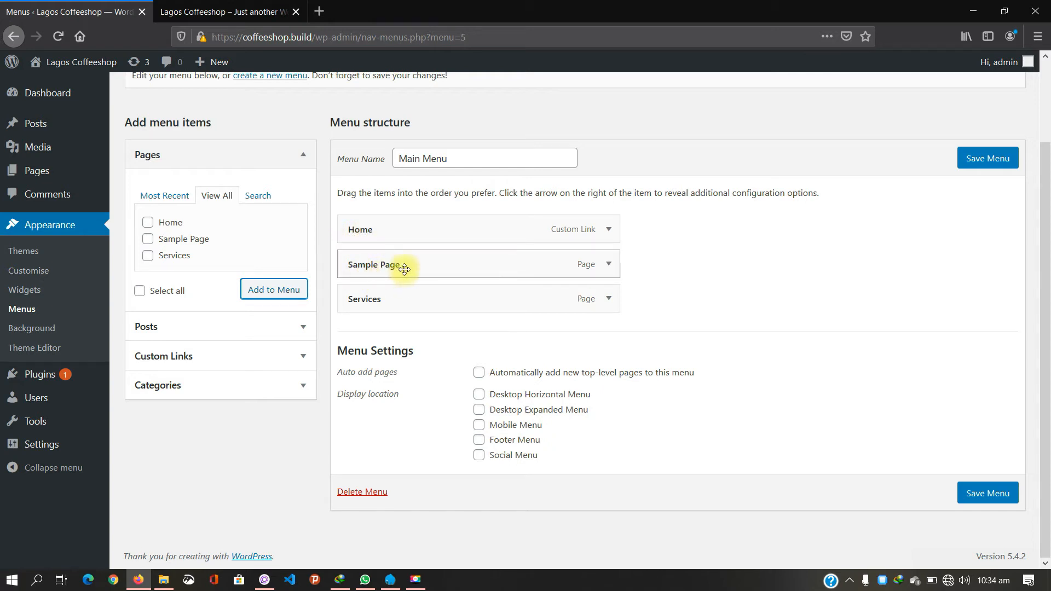
Step: Change the Home item's navigation label to 'ABOUT COFFEESHOP' and collapse it
click(608, 233)
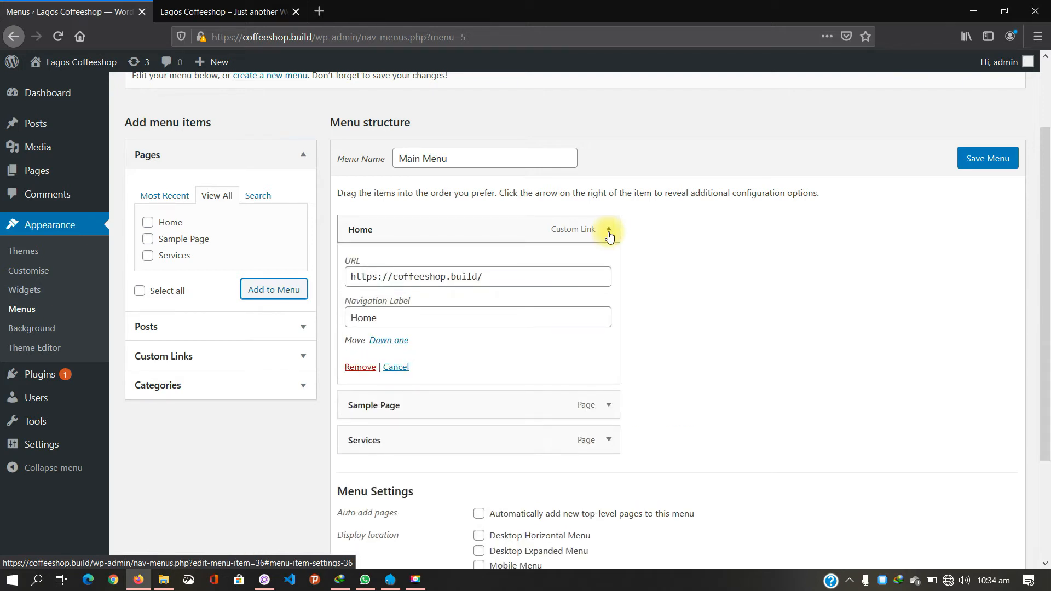
drag(378, 319, 351, 324)
key(Caps_Lock)
text(HOME)
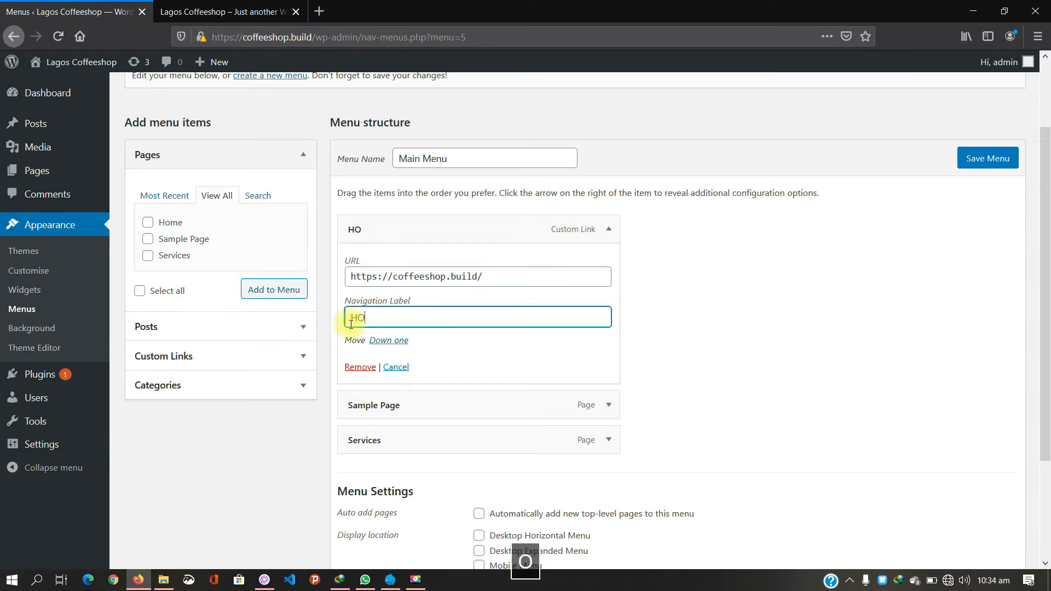
click(617, 330)
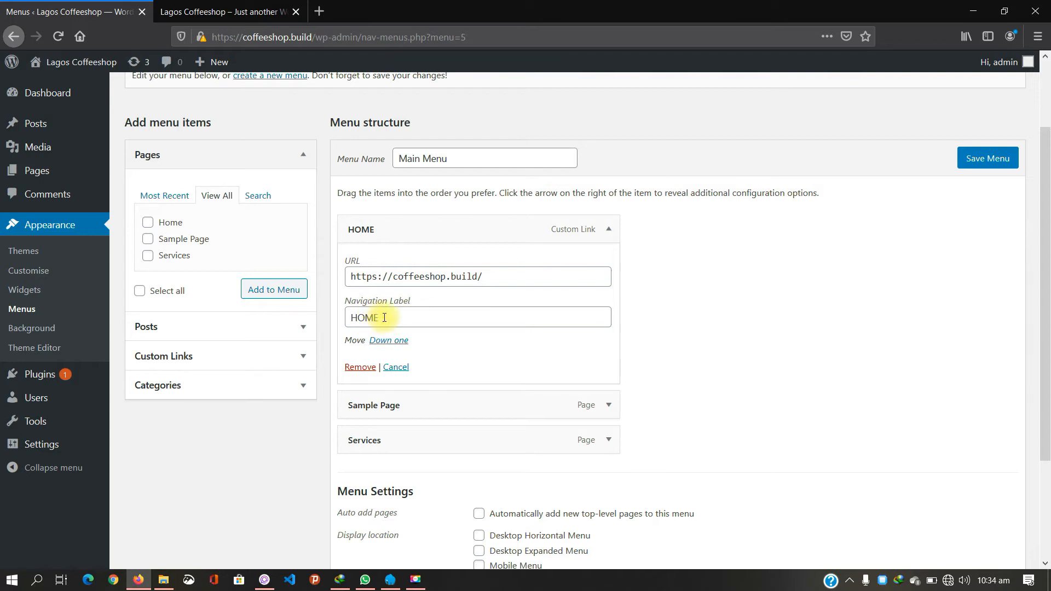
drag(384, 318, 340, 323)
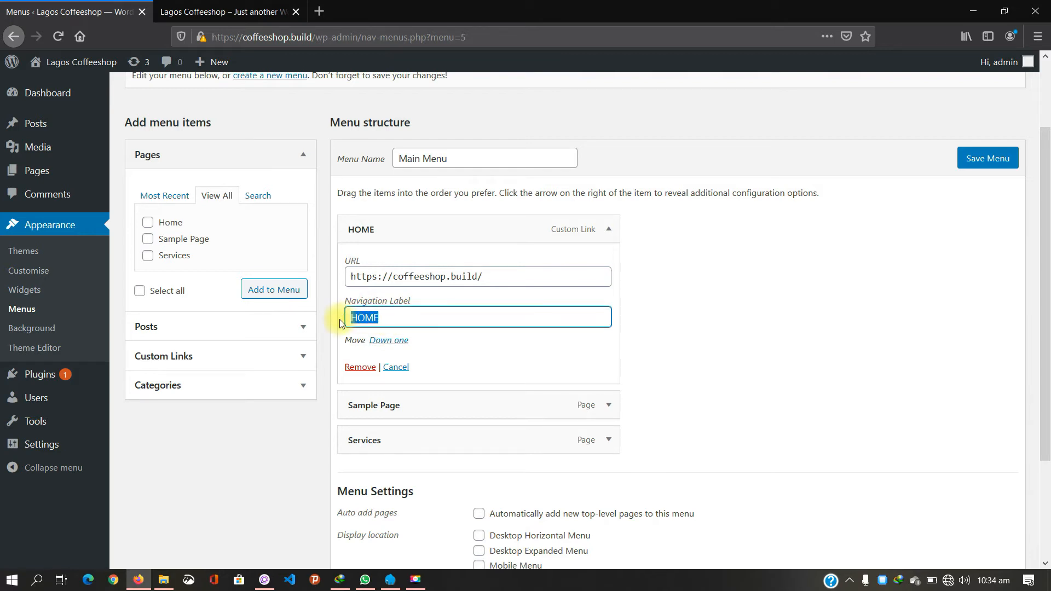
text(ABOUT )
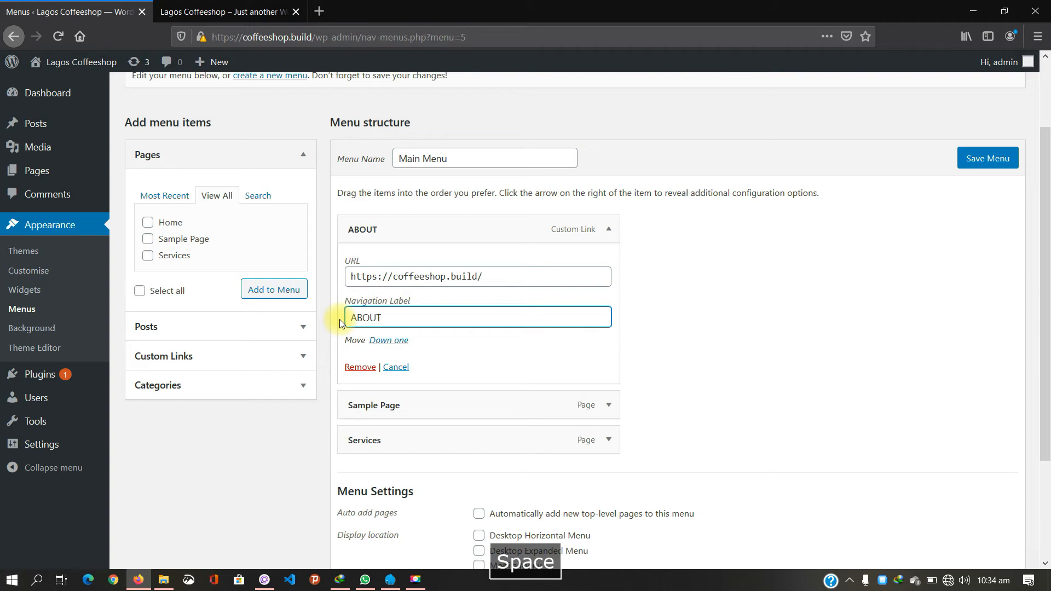
text(COFFEE)
key(BackSpace)
text(SHOP)
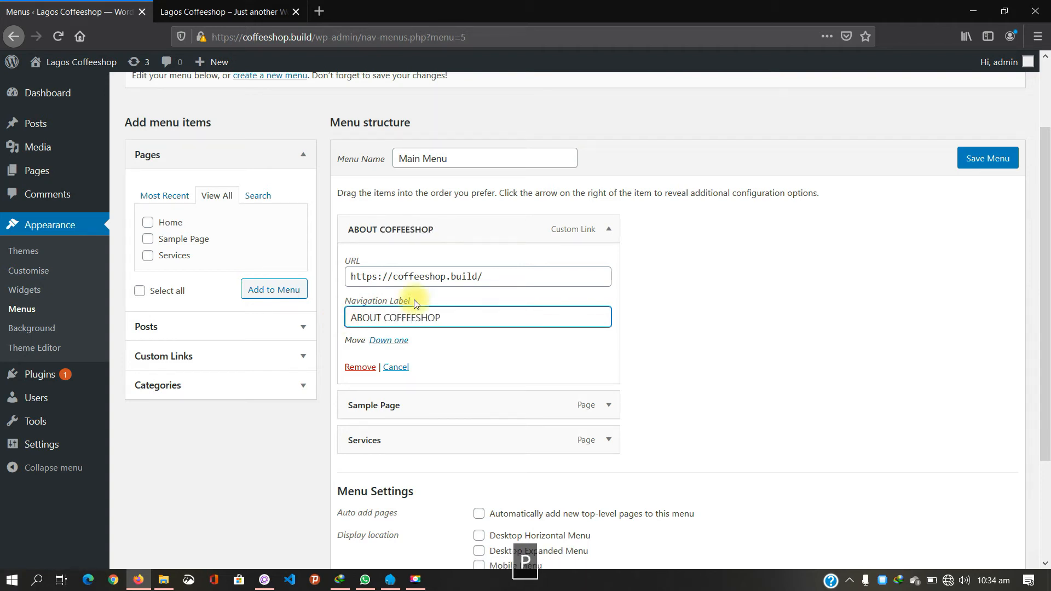
click(700, 253)
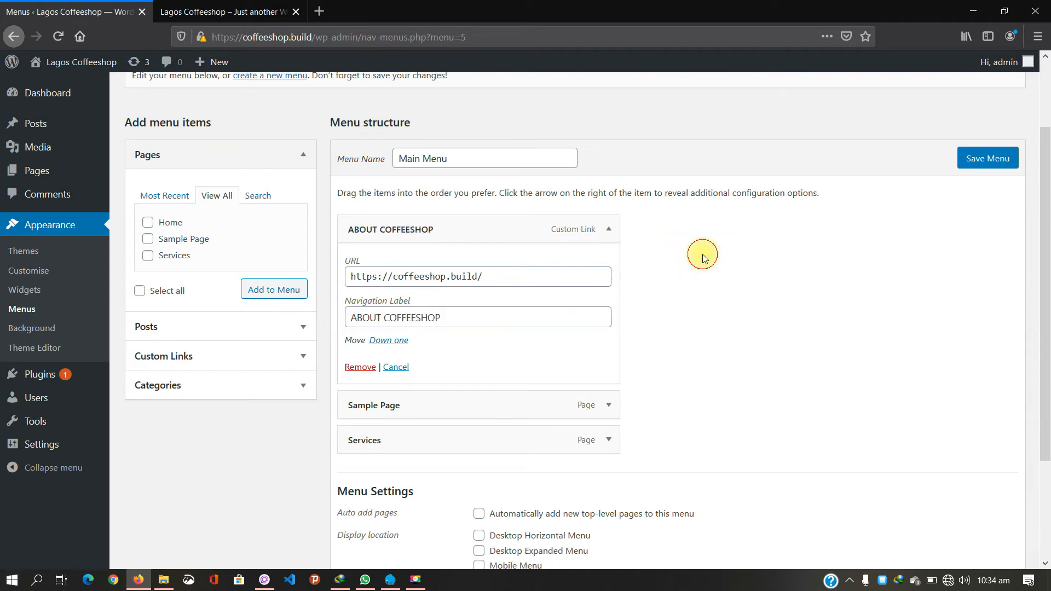
click(612, 235)
Step: Reorder items to ABOUT COFFEESHOP, Sample Page, Services, with none nested
drag(465, 338, 465, 262)
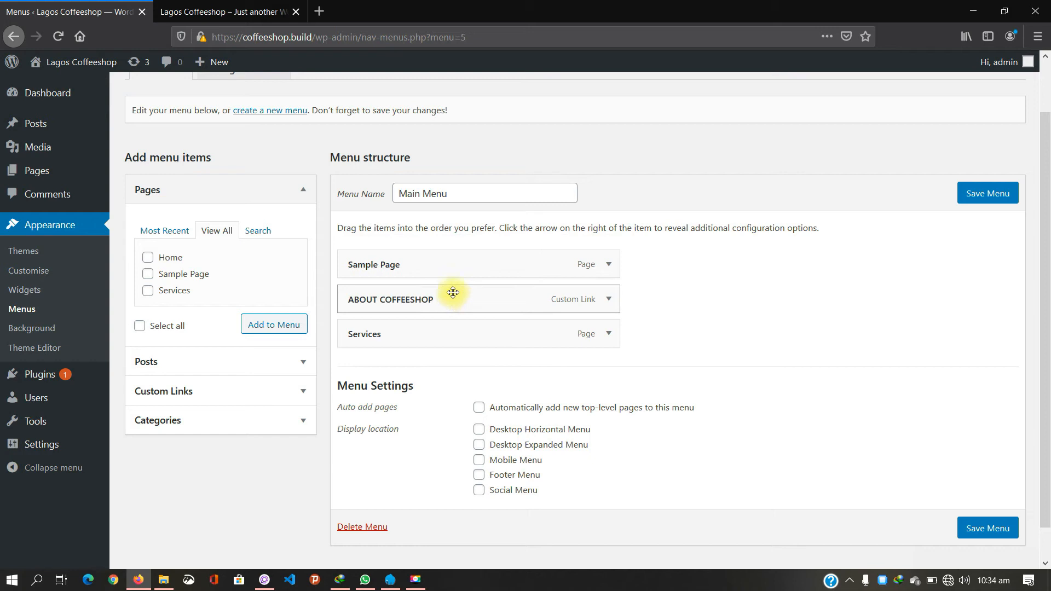
drag(422, 336, 428, 303)
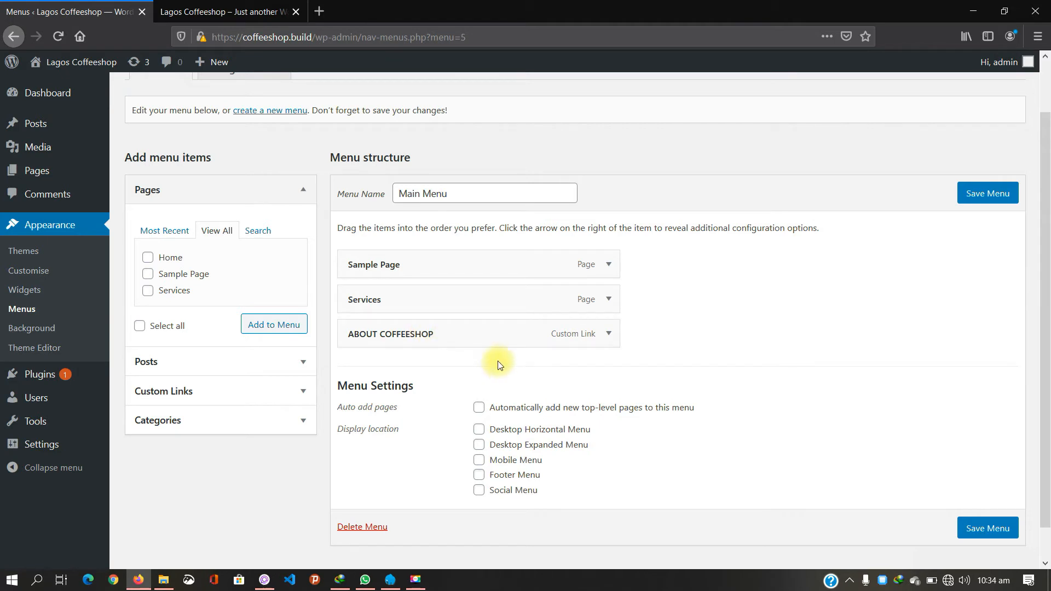
drag(407, 334, 435, 332)
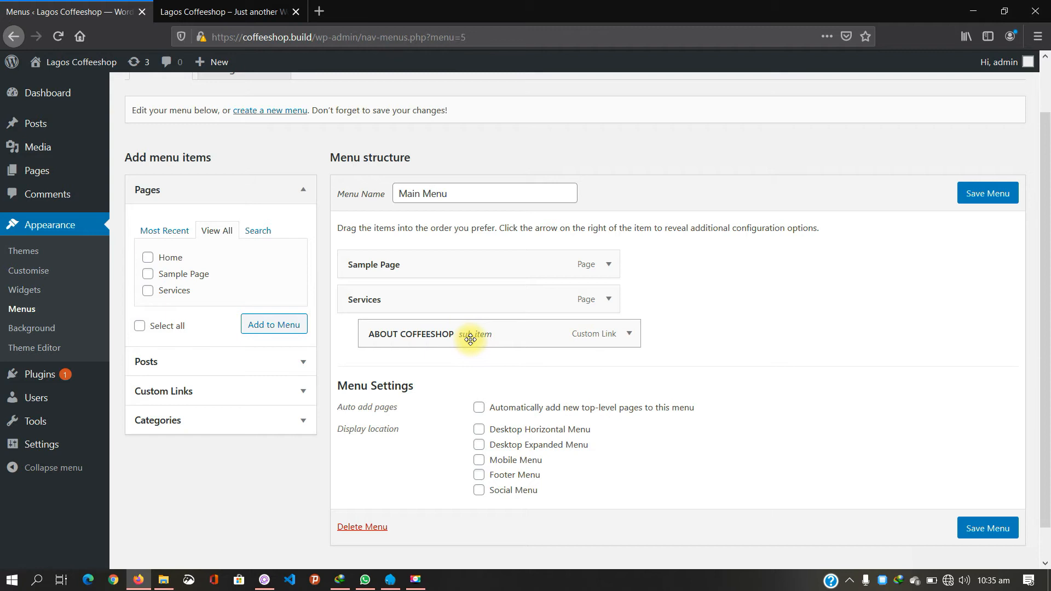
drag(439, 265, 513, 334)
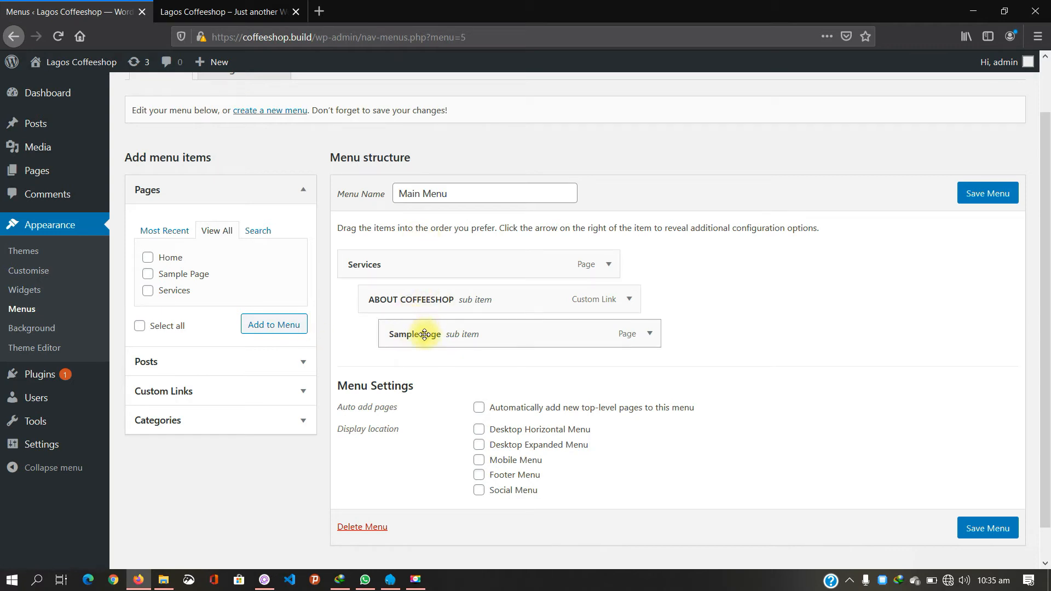
drag(445, 303, 498, 365)
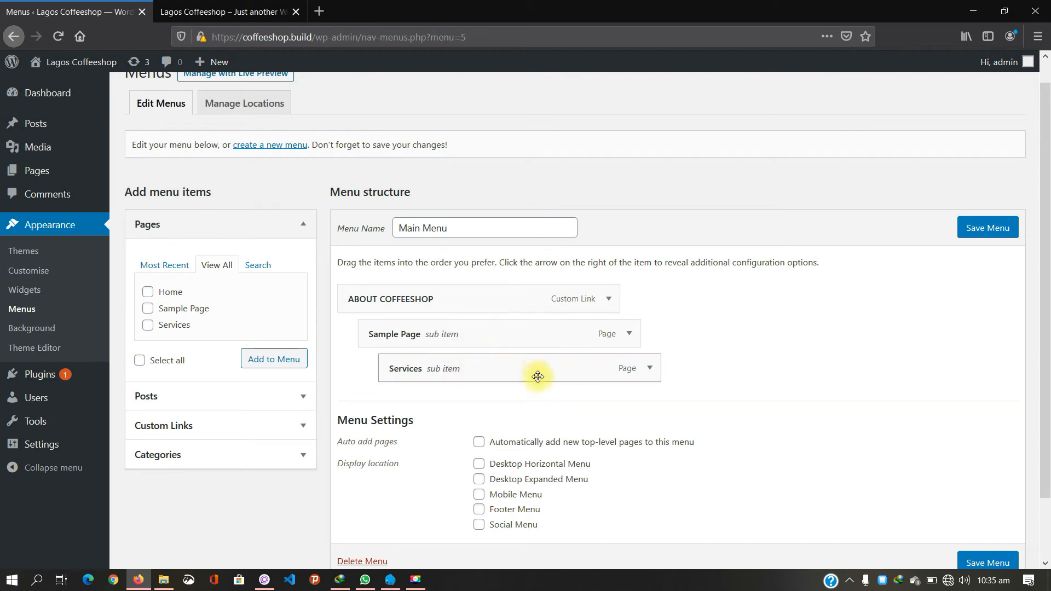
drag(575, 331, 540, 369)
Step: Add the posts Hello world! and How to make coffee to Main Menu
click(295, 395)
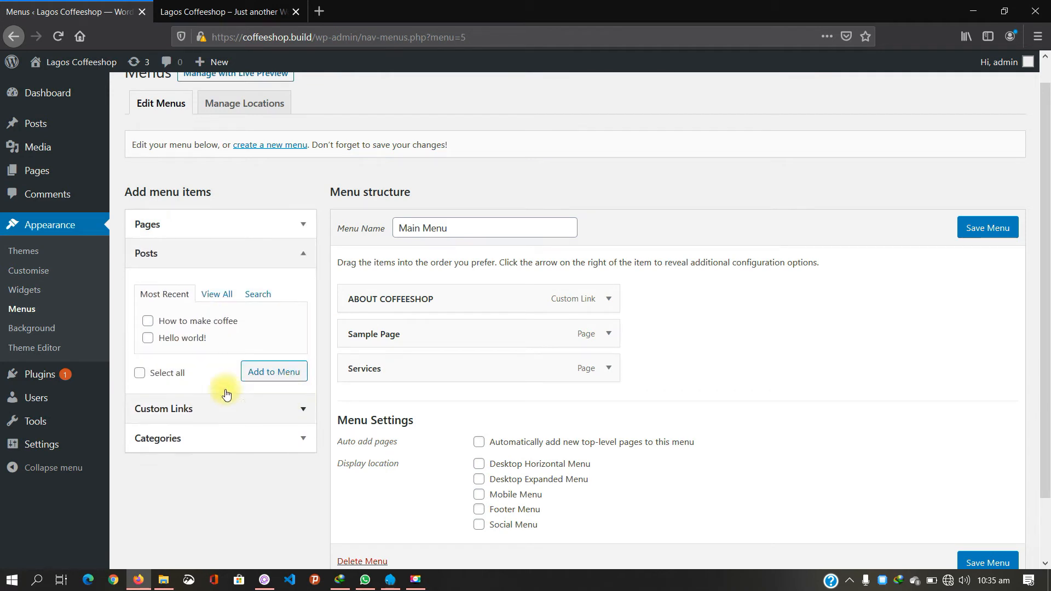
click(225, 299)
click(174, 321)
click(173, 337)
click(262, 377)
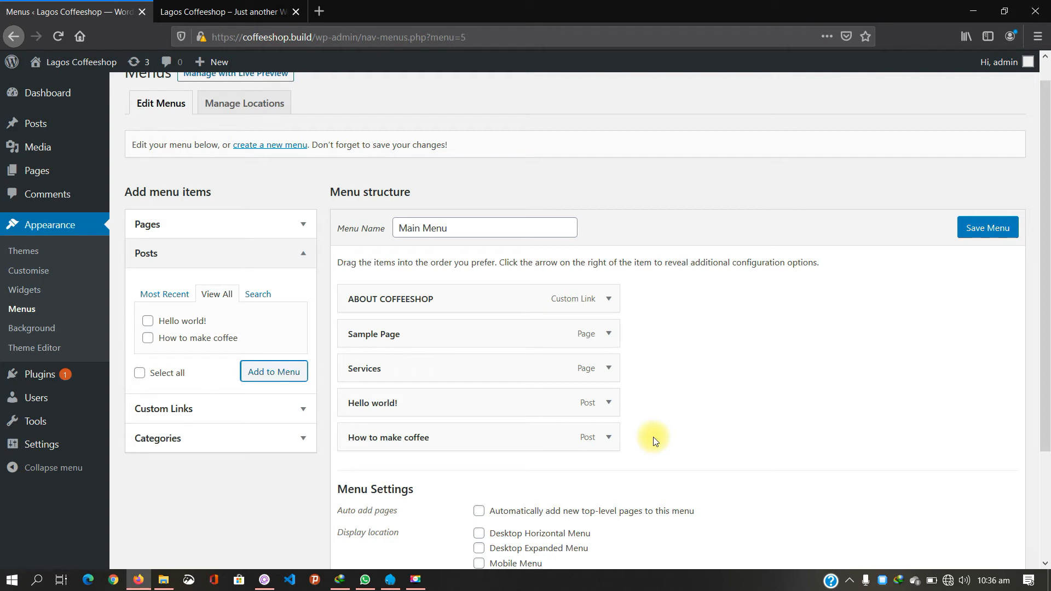
click(302, 414)
Step: Add a custom link to the CEO's Facebook profile with link text 'The CEO'
click(262, 333)
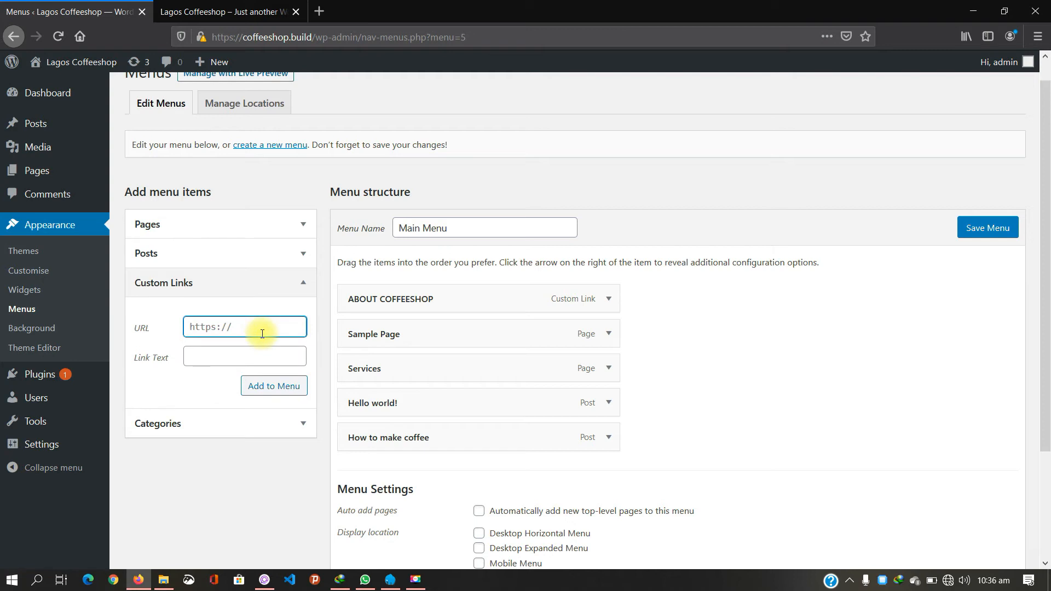
text(HTT)
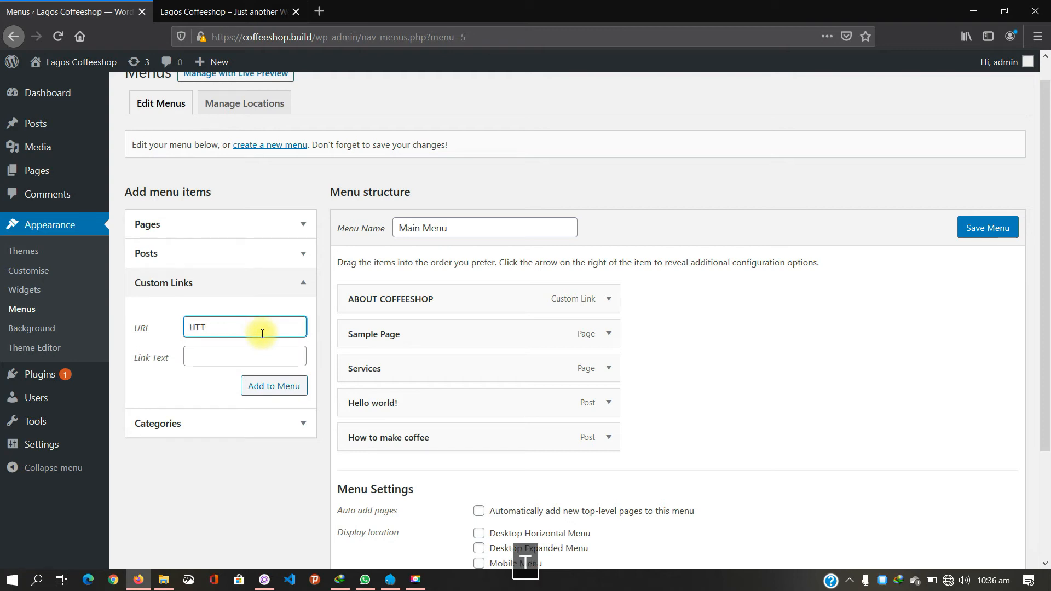
key(BackSpace)
key(BackSpace)
key(BackSpace)
key(Caps_Lock)
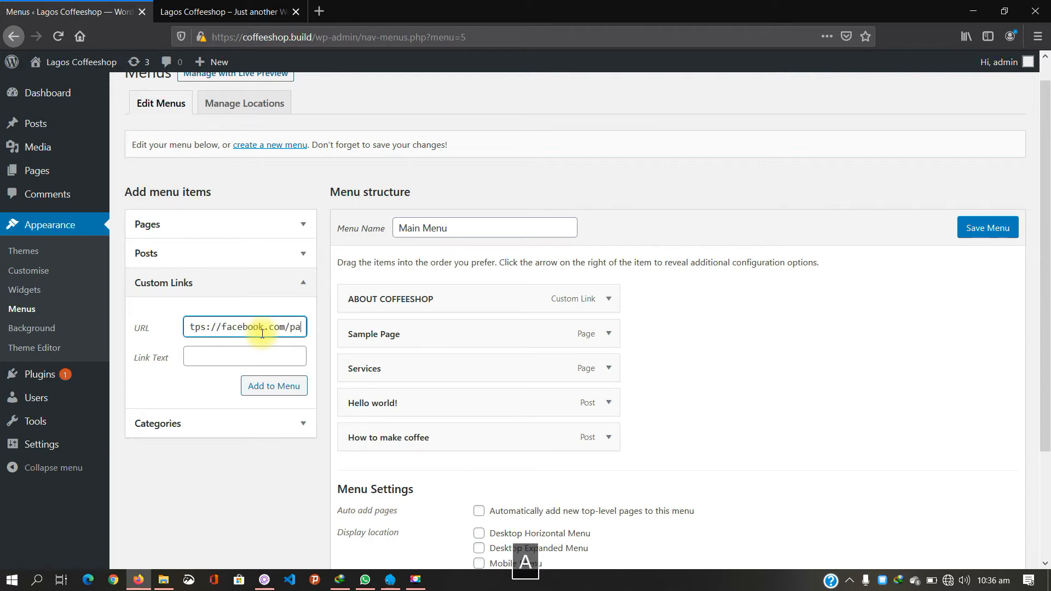
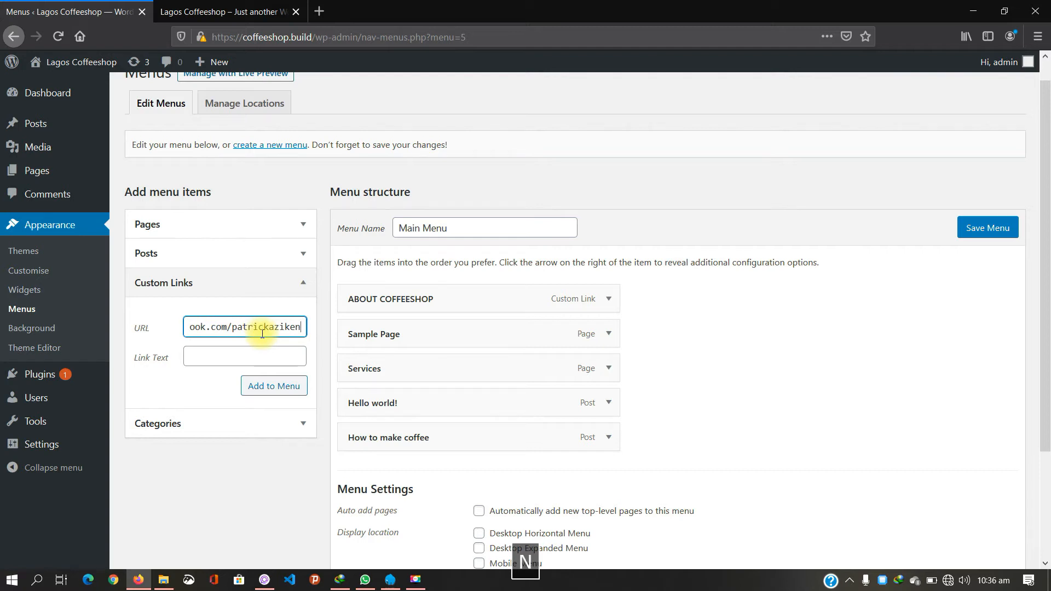
key(Tab)
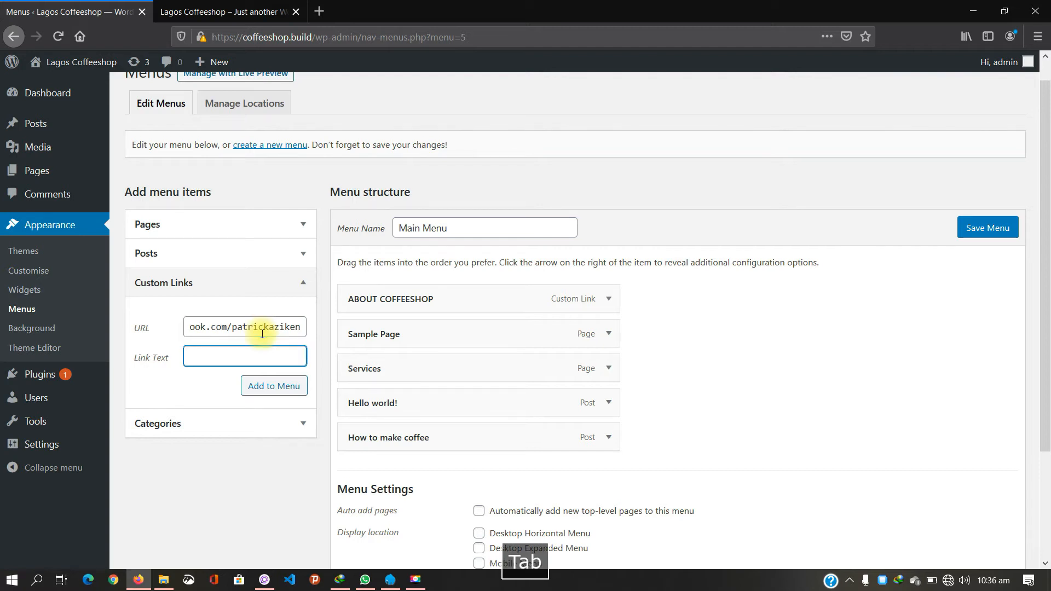
text(About t)
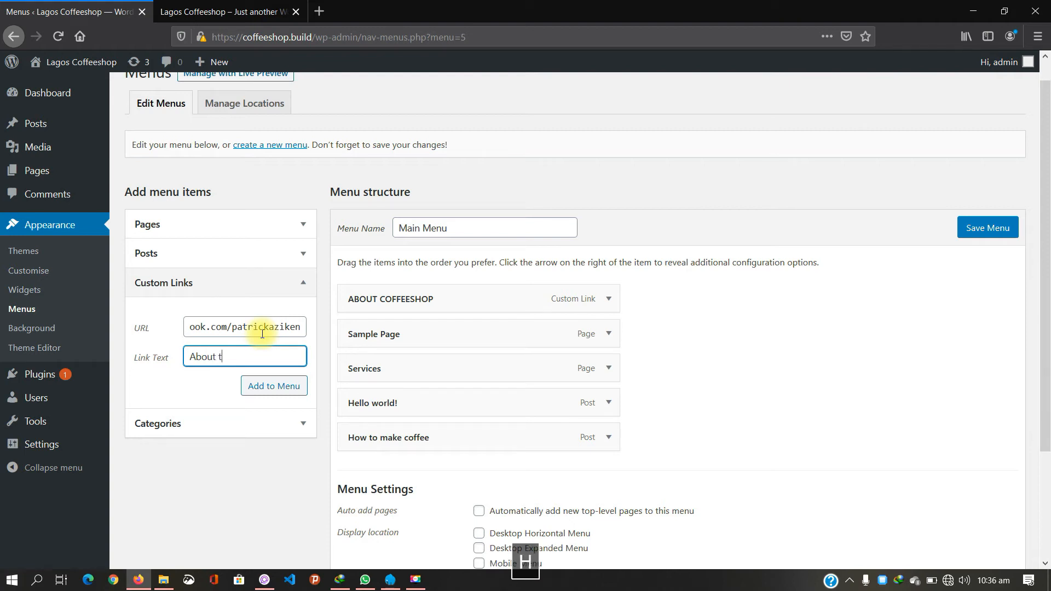
text(he)
key(BackSpace)
key(BackSpace)
key(BackSpace)
key(BackSpace)
key(BackSpace)
key(BackSpace)
key(BackSpace)
key(BackSpace)
key(BackSpace)
key(BackSpace)
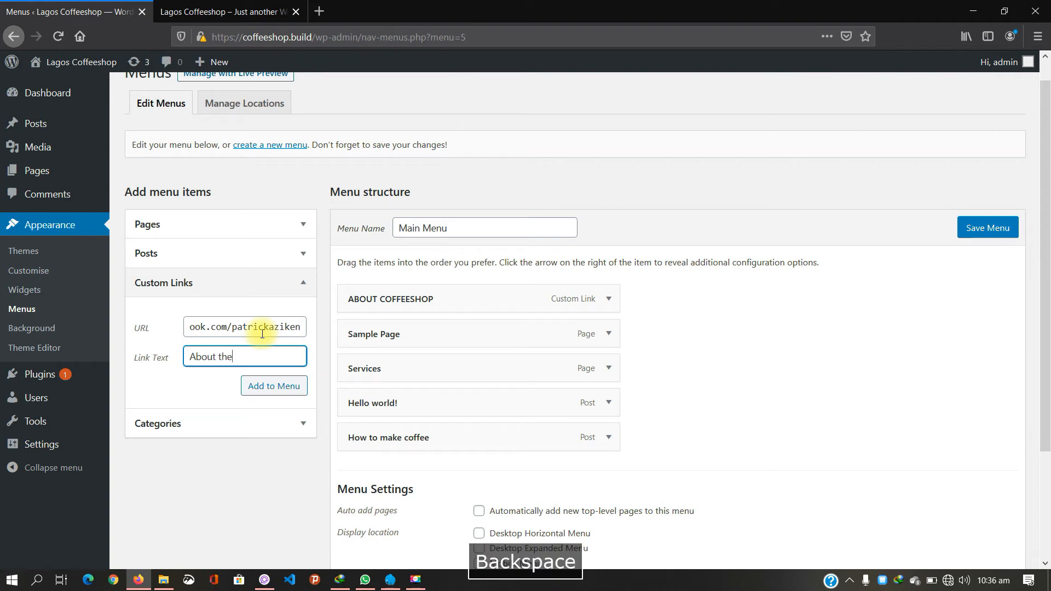
text(The CEO)
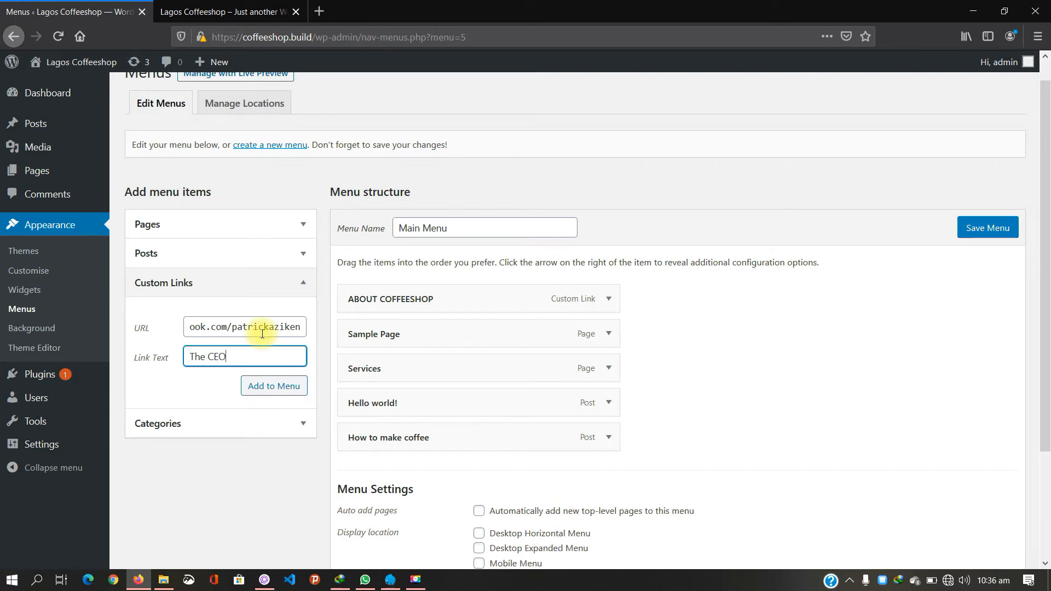
click(268, 389)
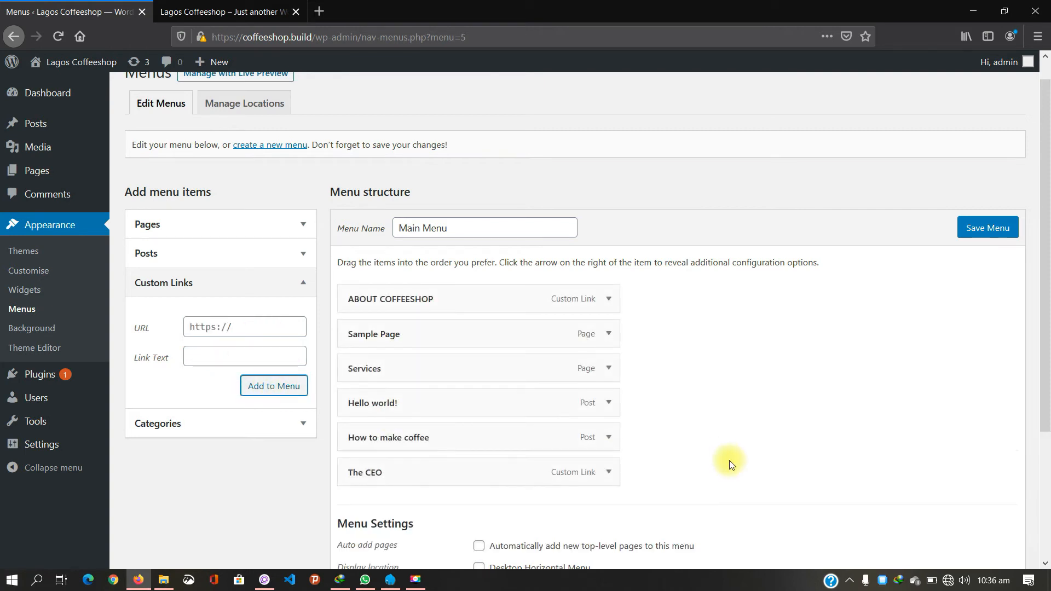
scroll(730, 464, down, 3)
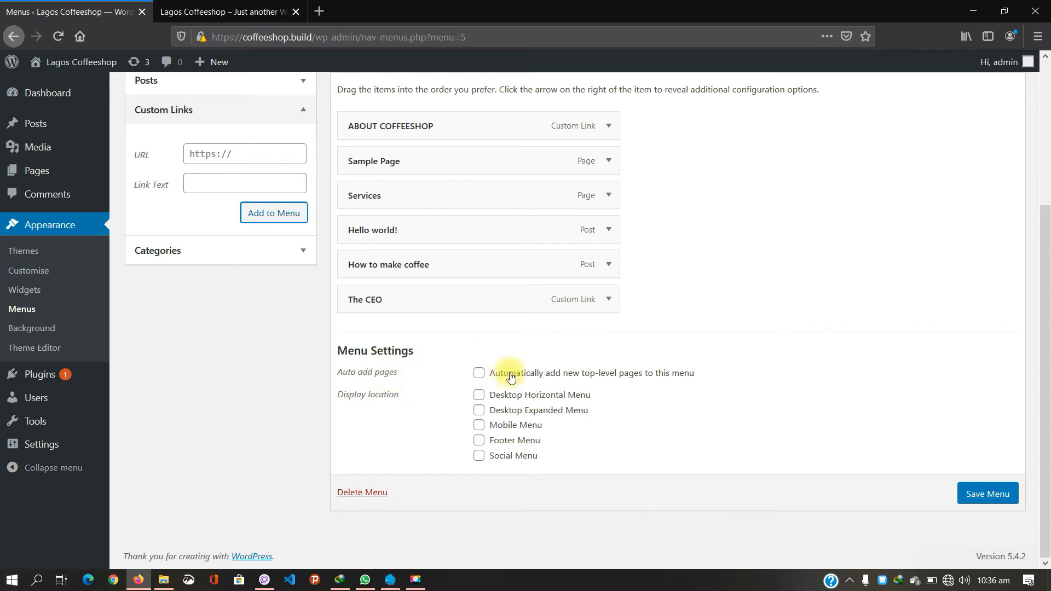
click(480, 374)
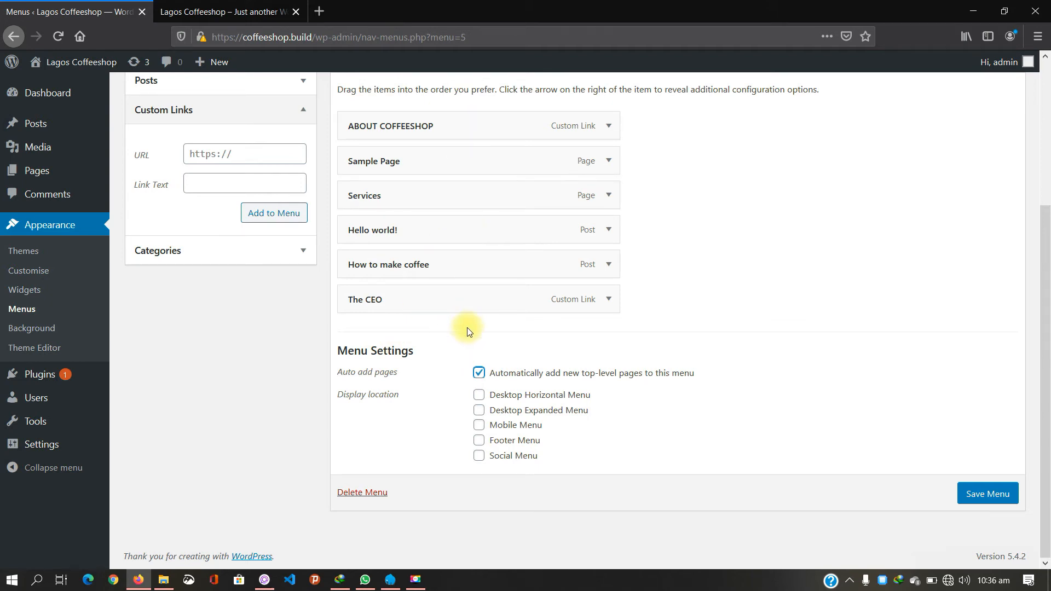
click(479, 376)
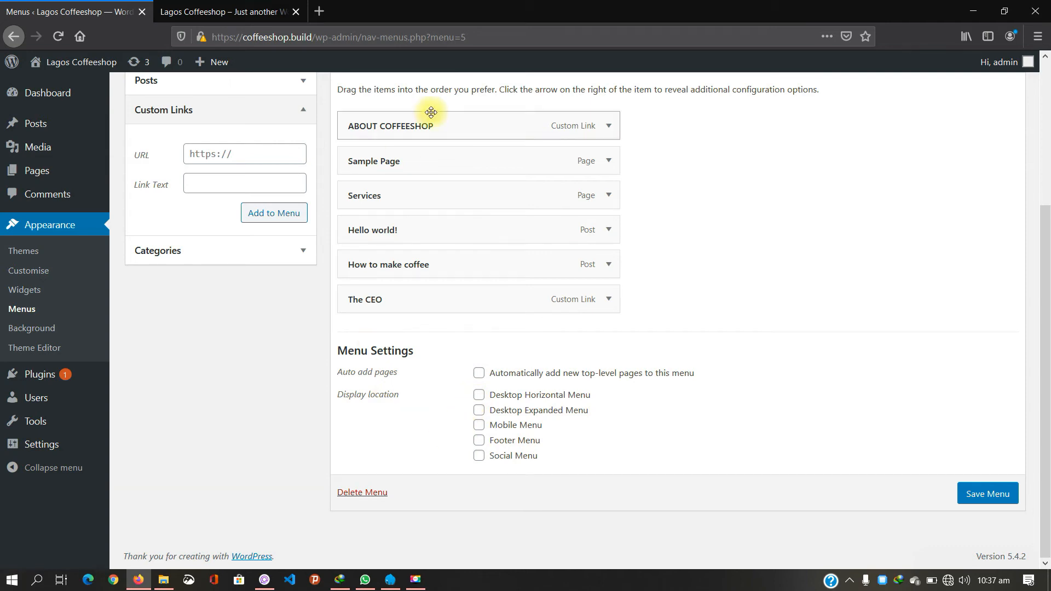
scroll(749, 228, up, 2)
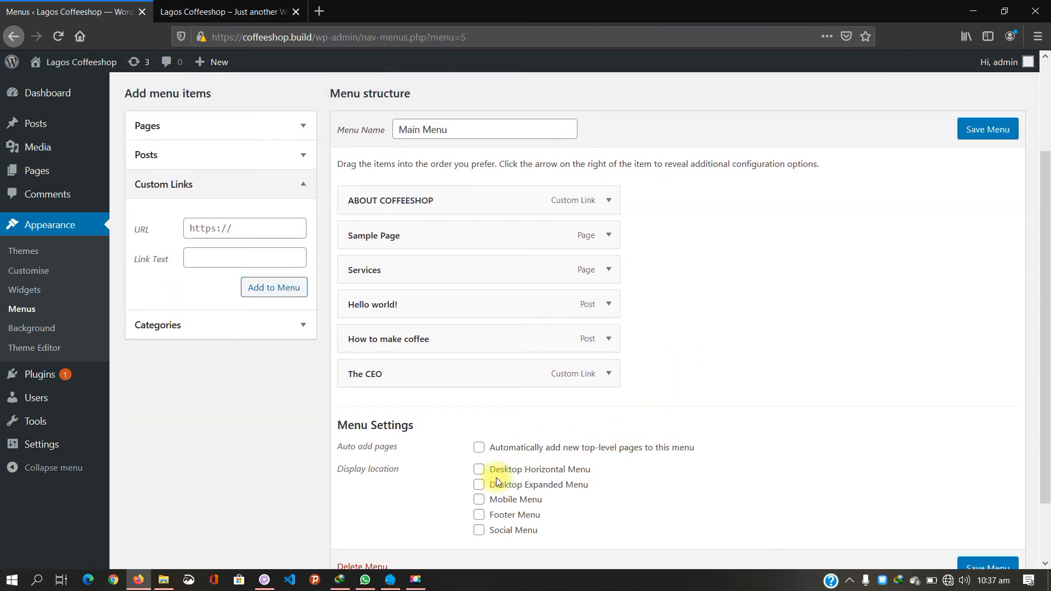
Step: Tick Desktop Horizontal, Desktop Expanded and Mobile Menu locations, checking the live site after each
click(479, 470)
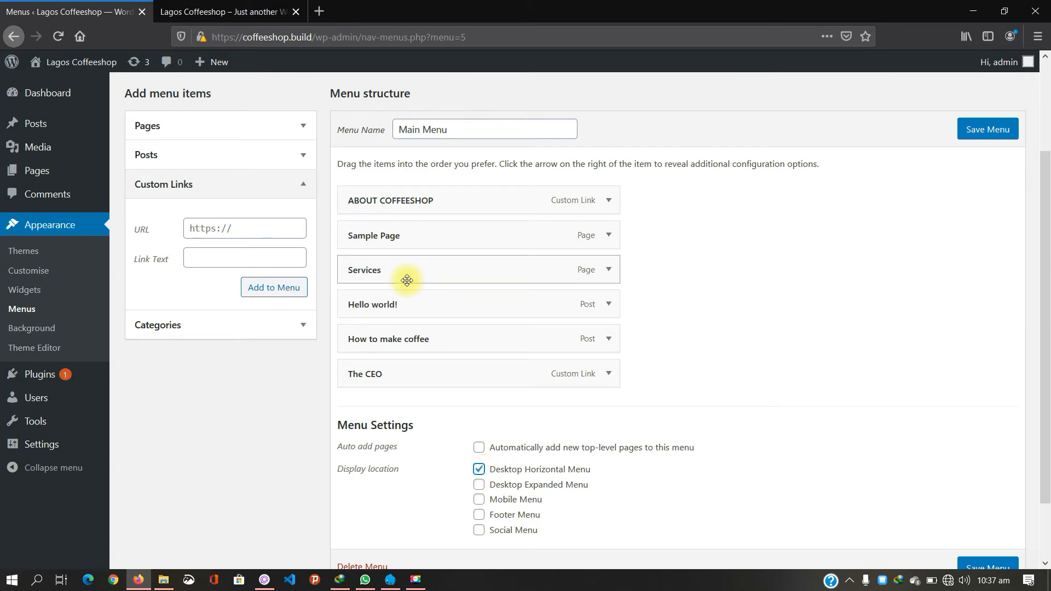
click(211, 7)
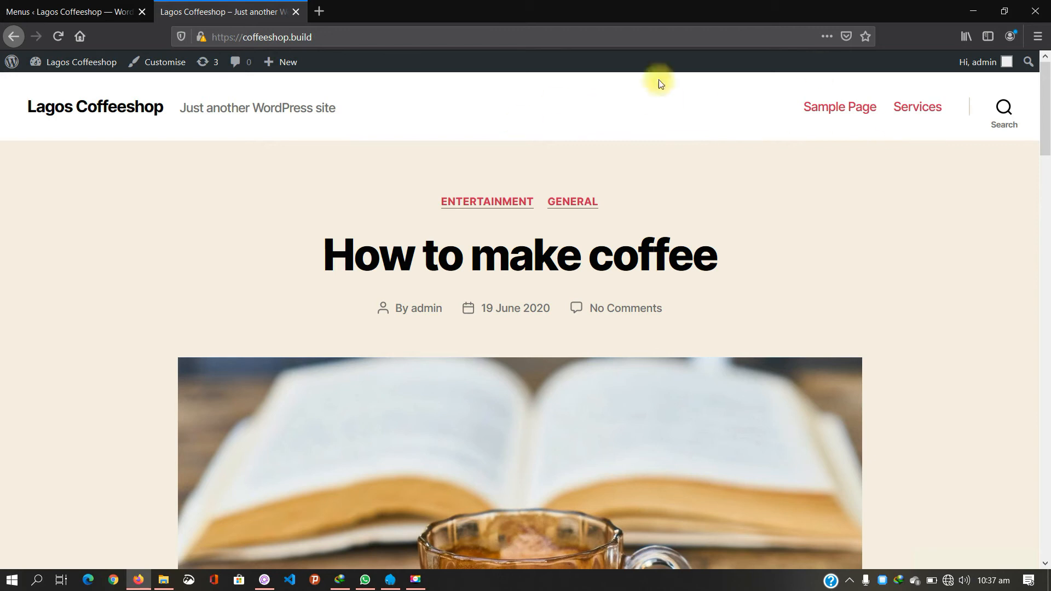
click(67, 5)
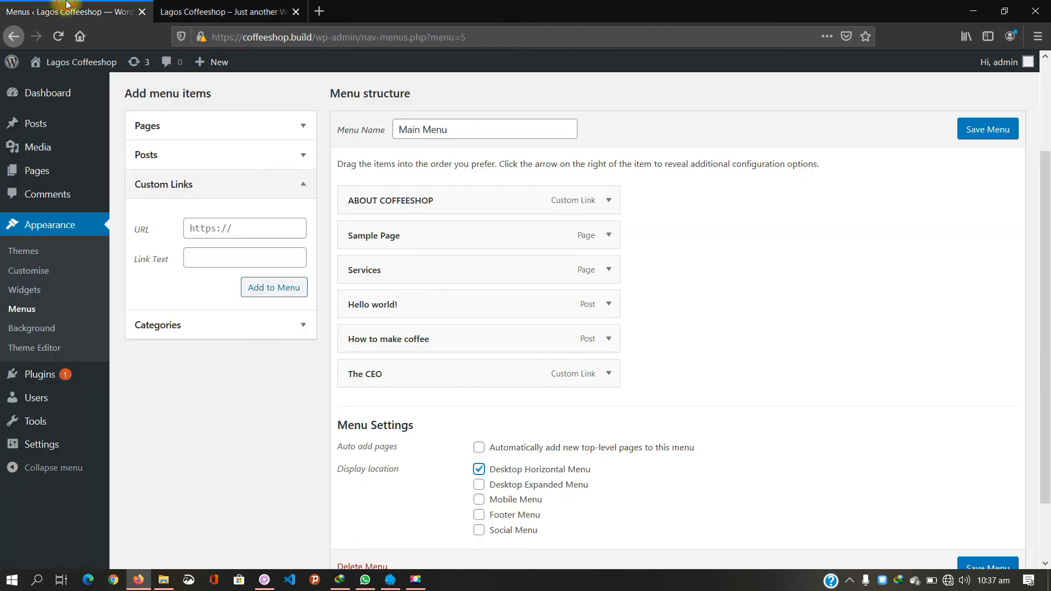
click(480, 485)
click(263, 11)
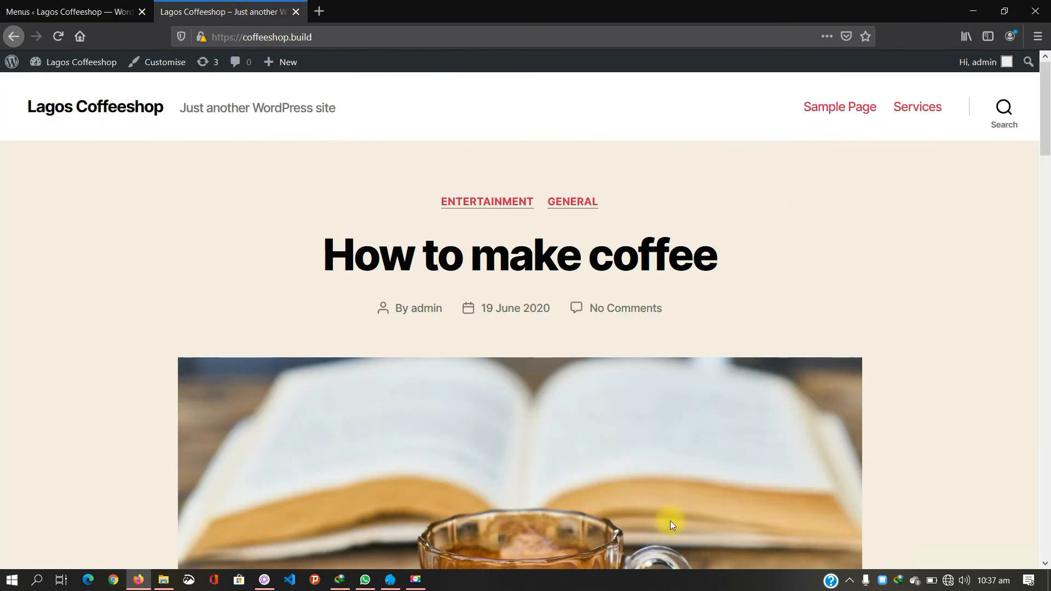
click(104, 11)
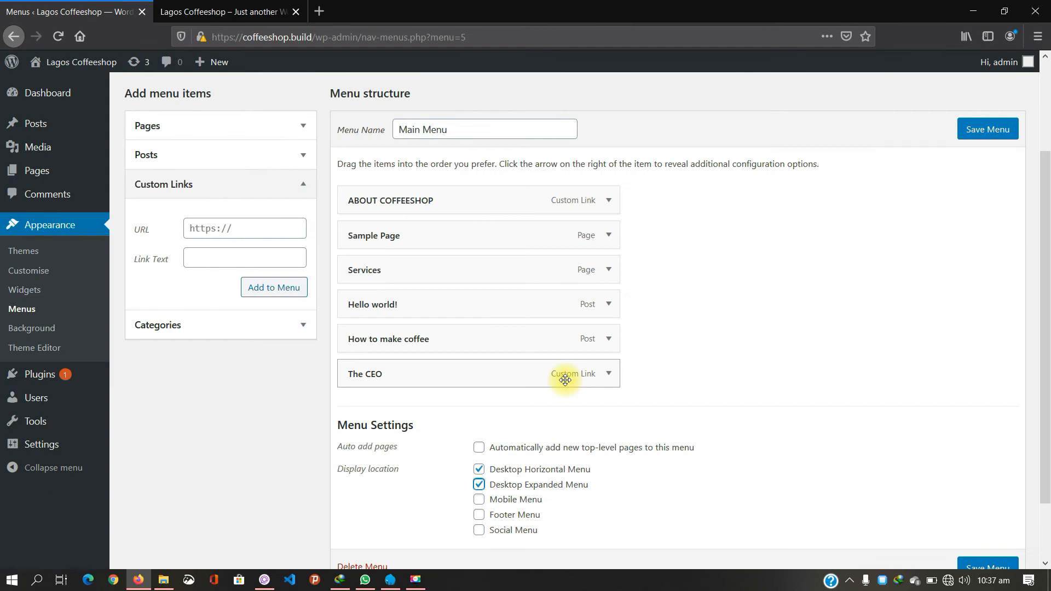
scroll(565, 380, down, 3)
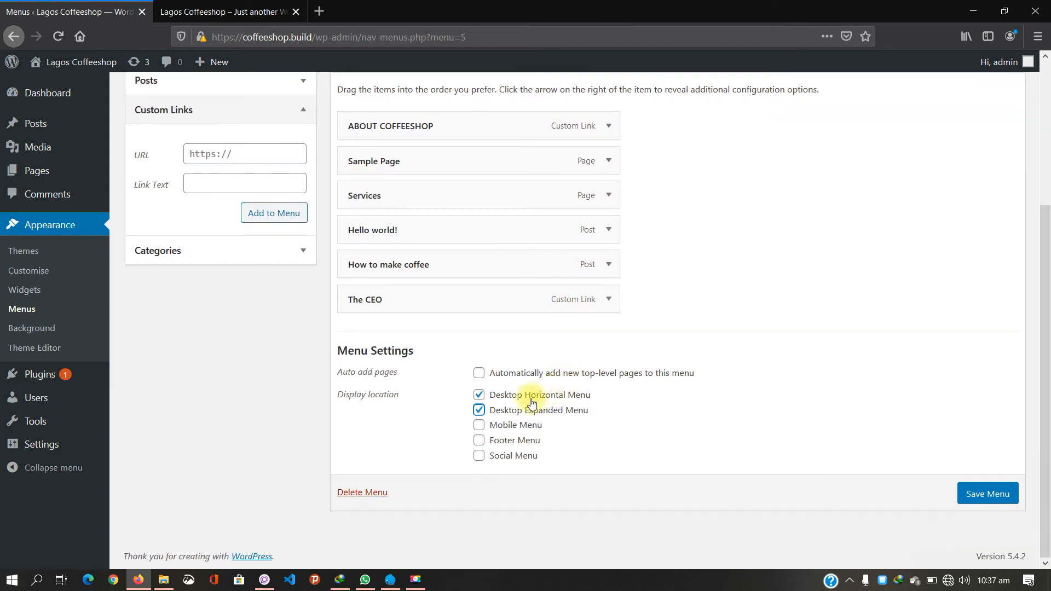
click(479, 426)
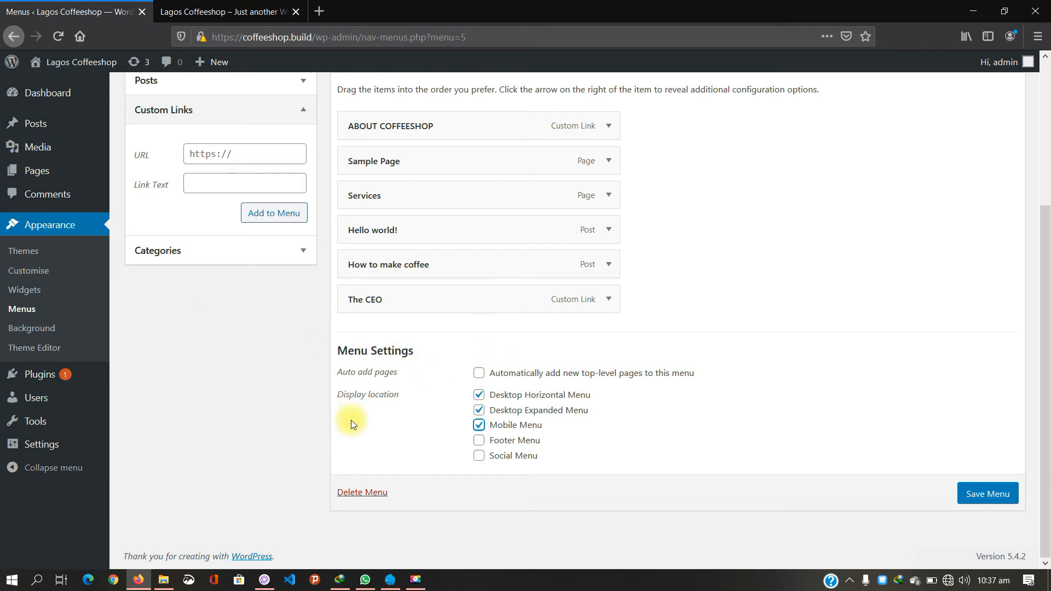
click(236, 5)
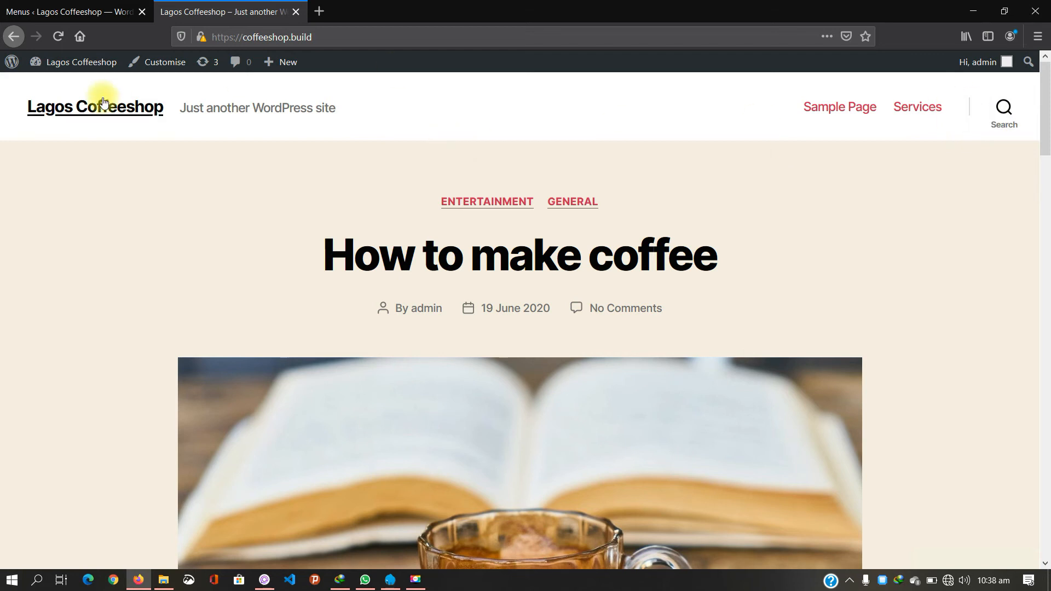
click(71, 11)
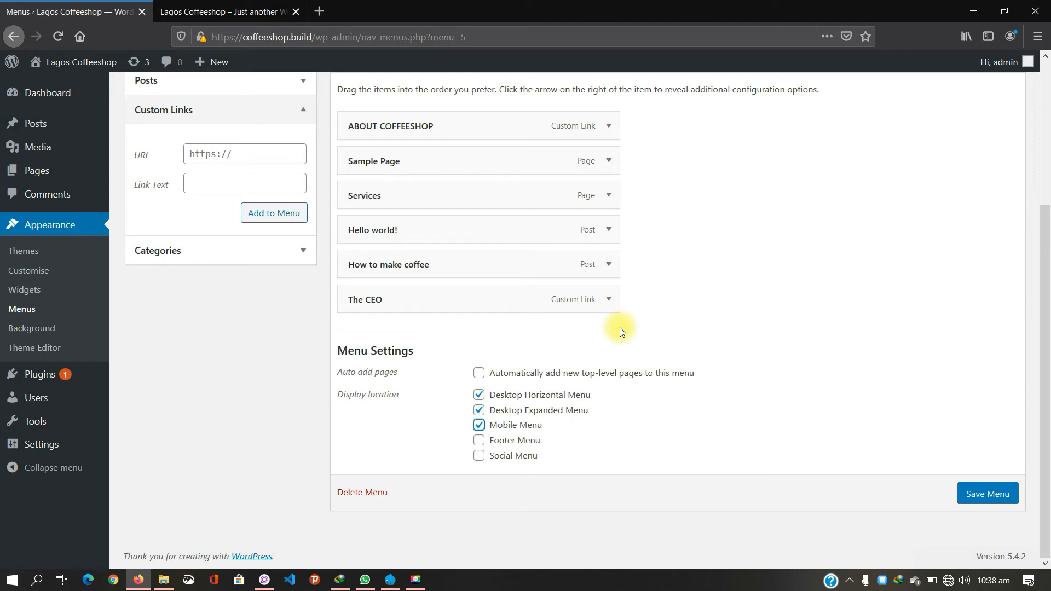
Step: Also tick the Footer Menu and Social Menu locations, reviewing the live site in between
click(480, 442)
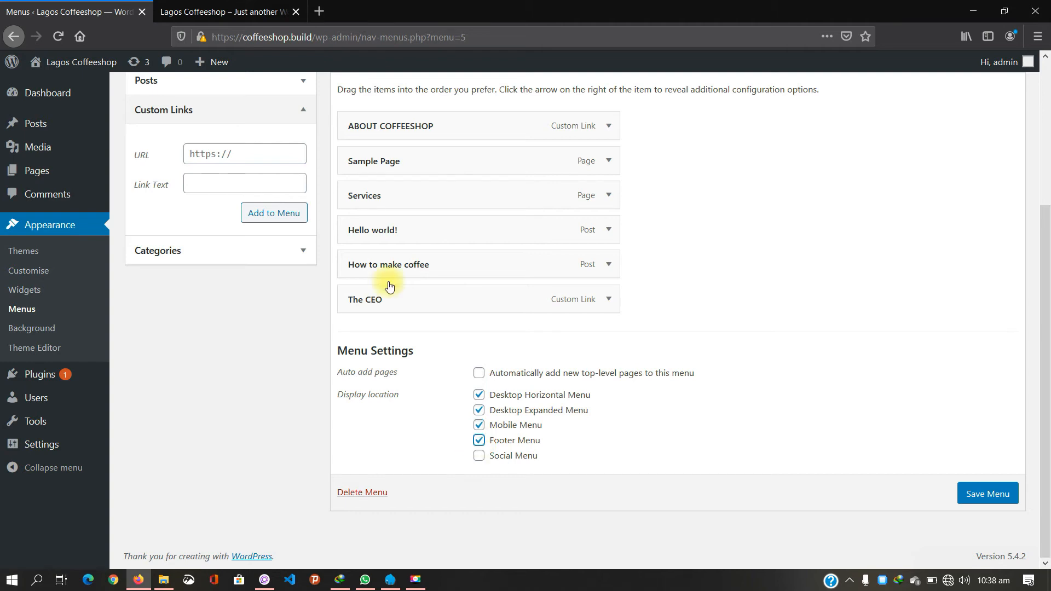
click(264, 9)
scroll(555, 538, down, 15)
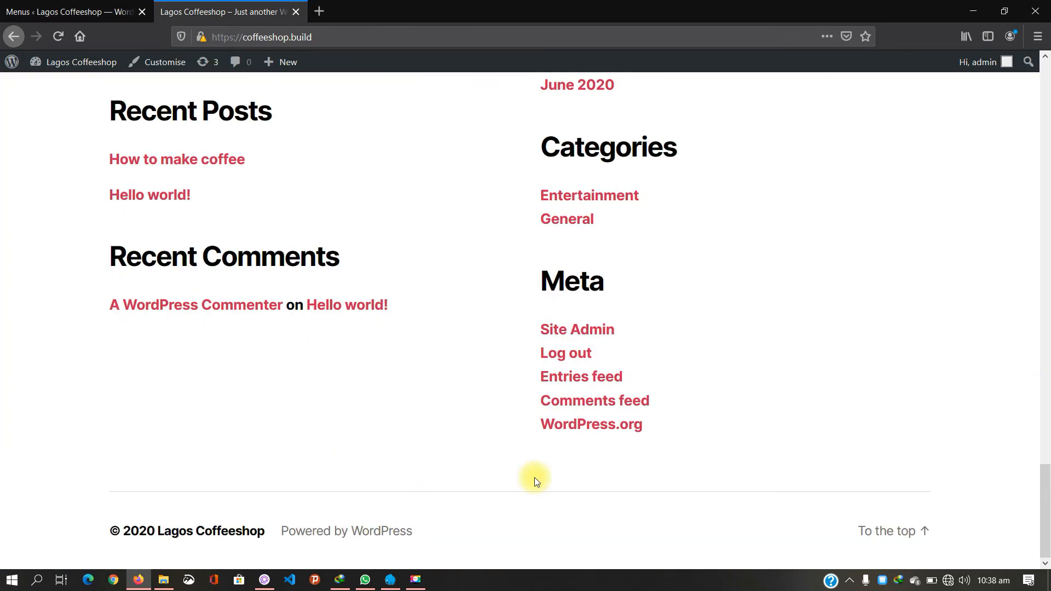
click(70, 10)
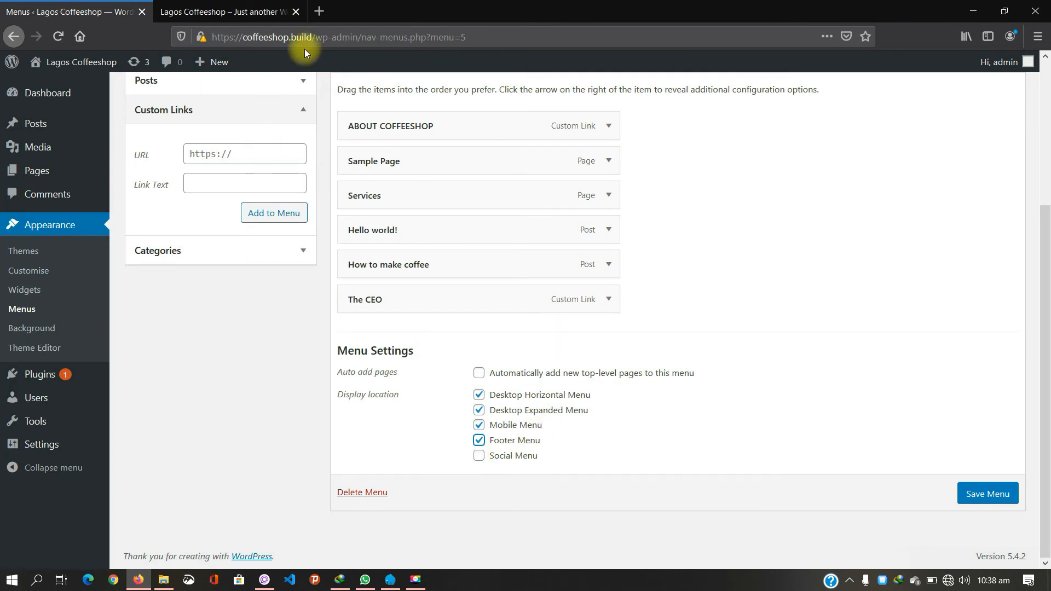
click(258, 14)
scroll(591, 314, up, 7)
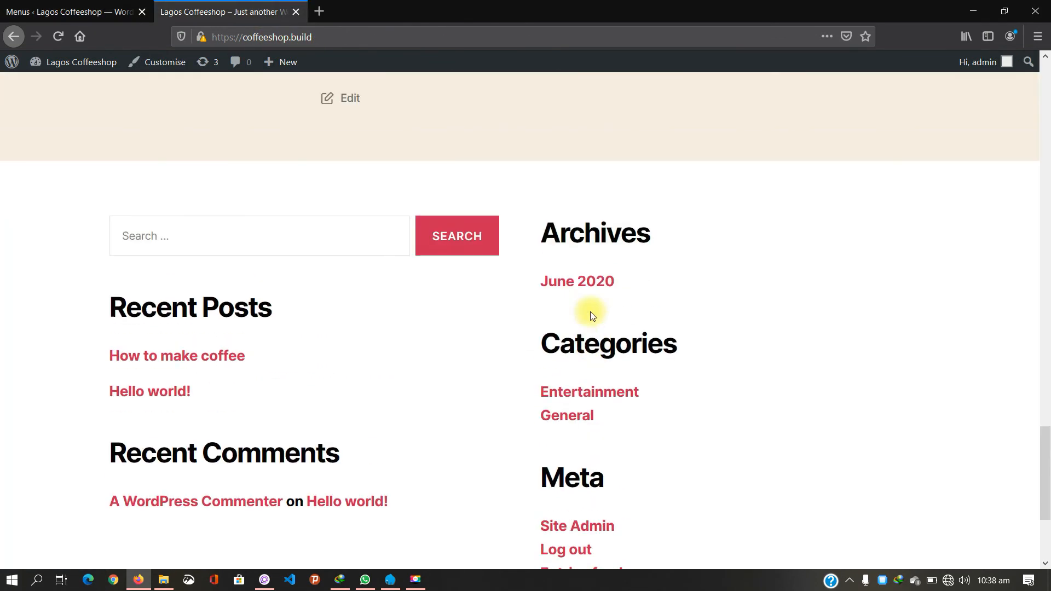
scroll(591, 310, up, 12)
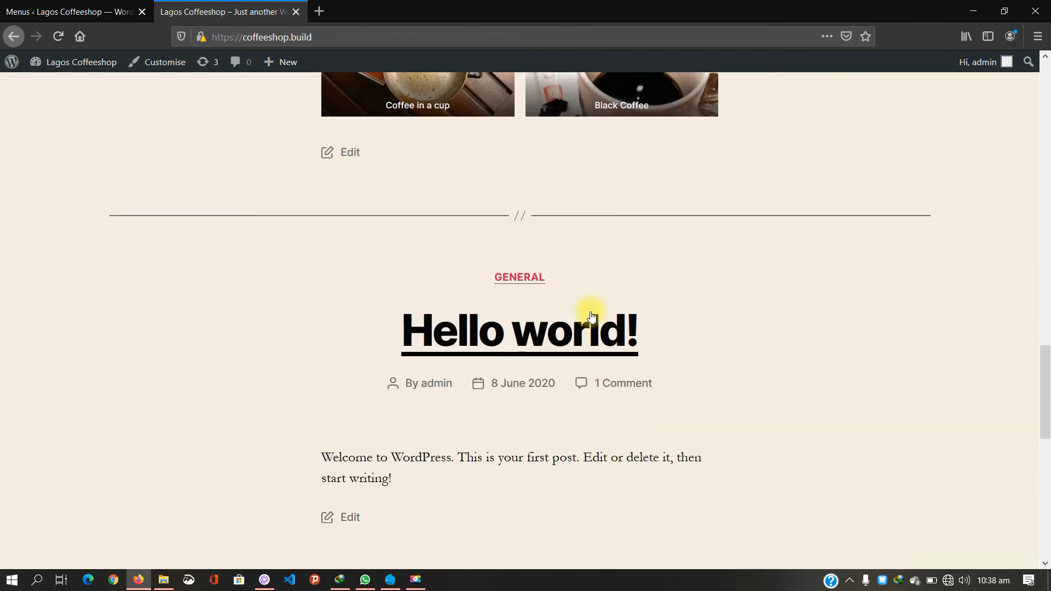
scroll(590, 311, up, 10)
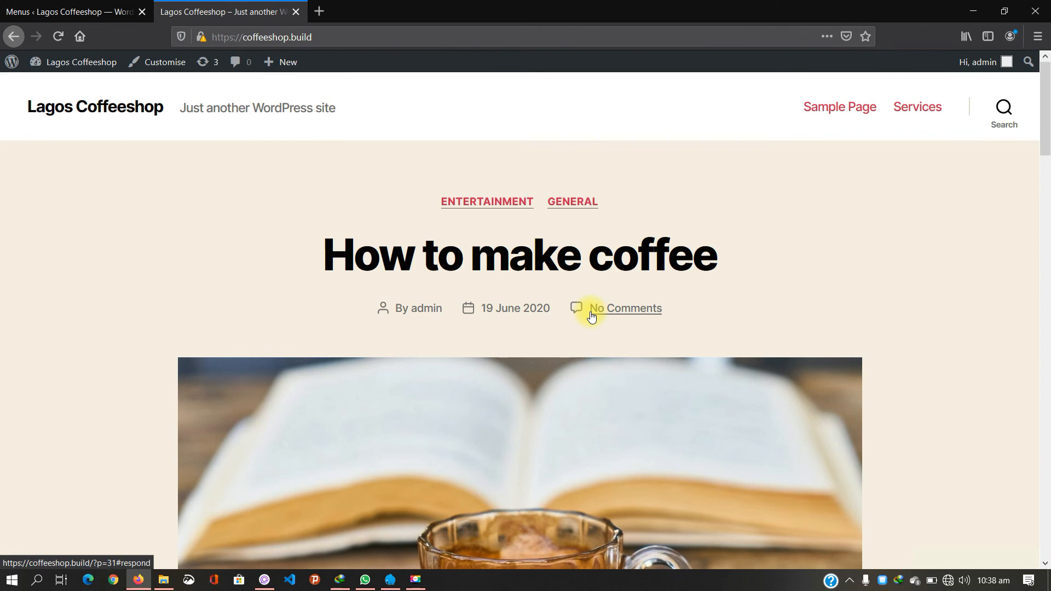
click(71, 12)
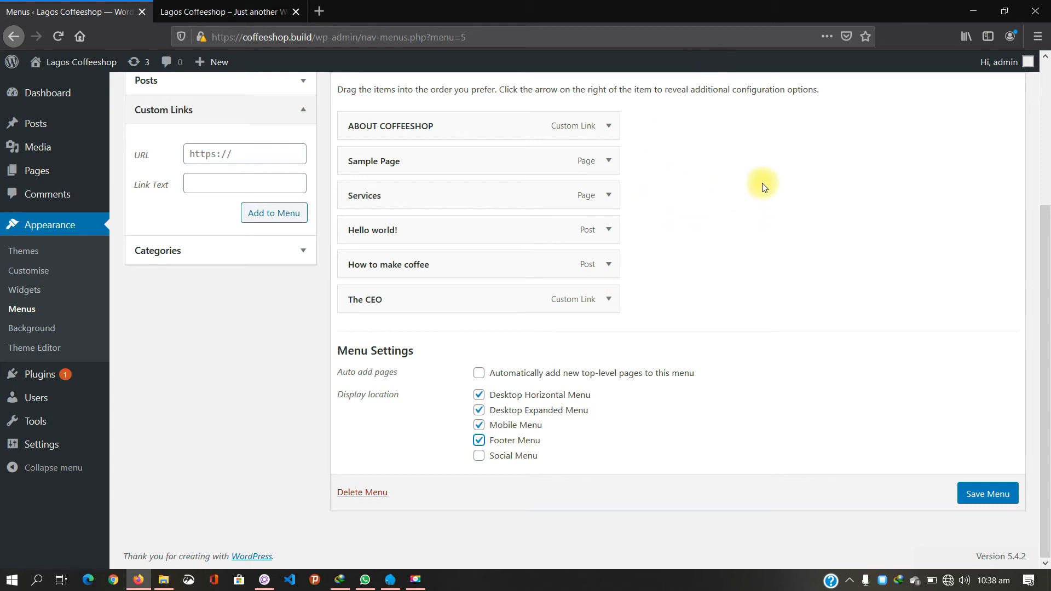
click(479, 455)
Step: Save Main Menu with all five locations checked and reload the live site to show its six header items
click(966, 494)
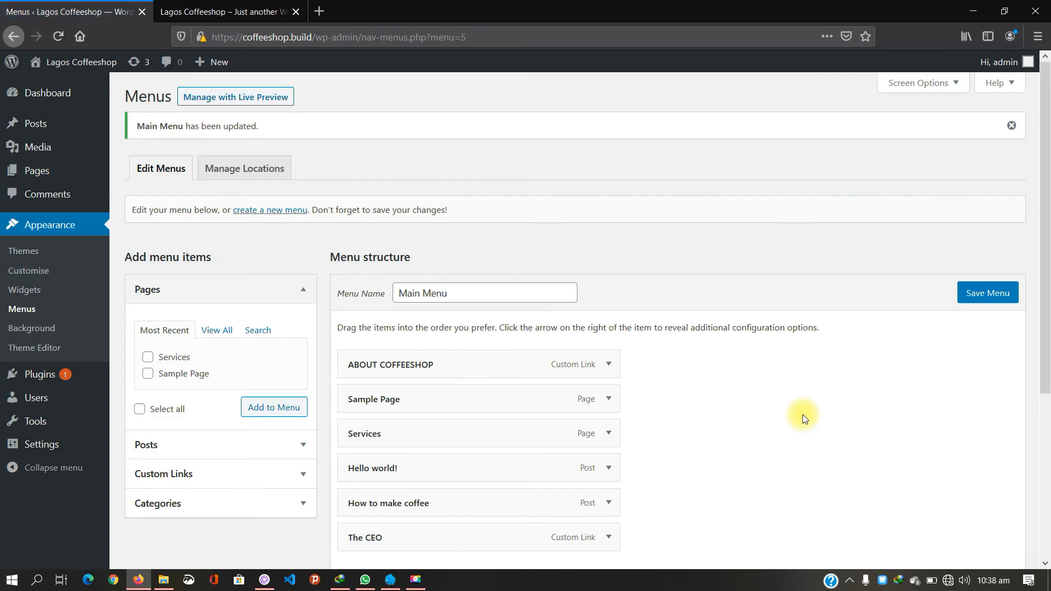
scroll(802, 415, down, 5)
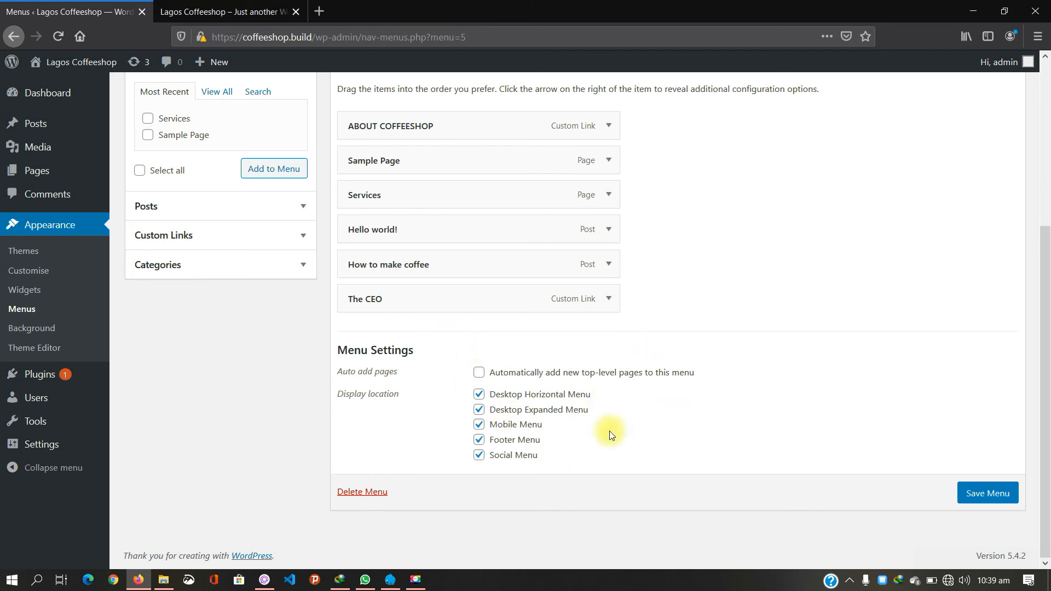
click(238, 10)
click(120, 114)
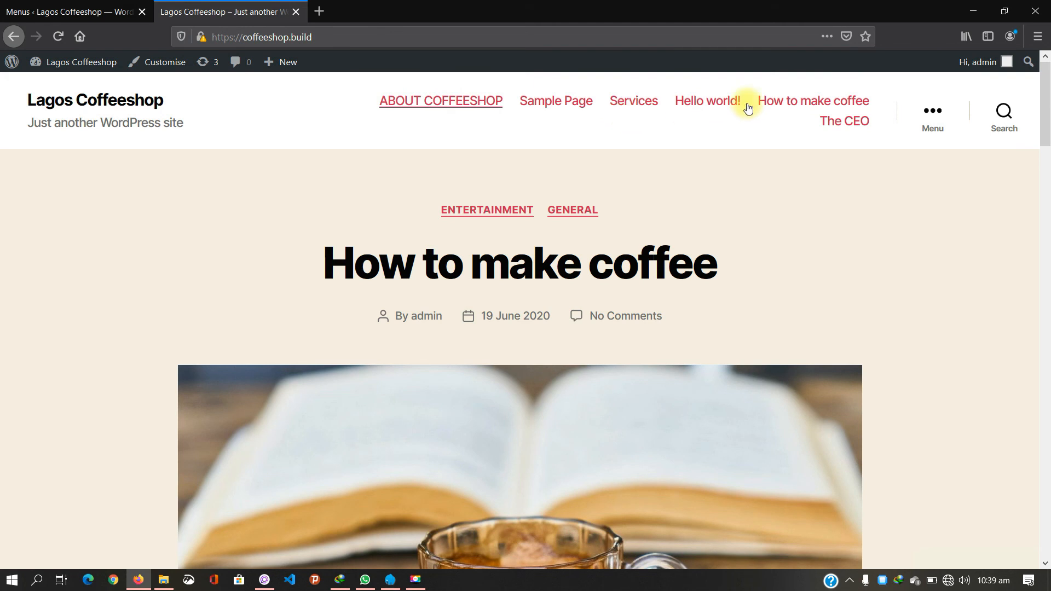
Step: Open the live site's slide-out Menu panel to check the Main Menu items against the editor
click(933, 116)
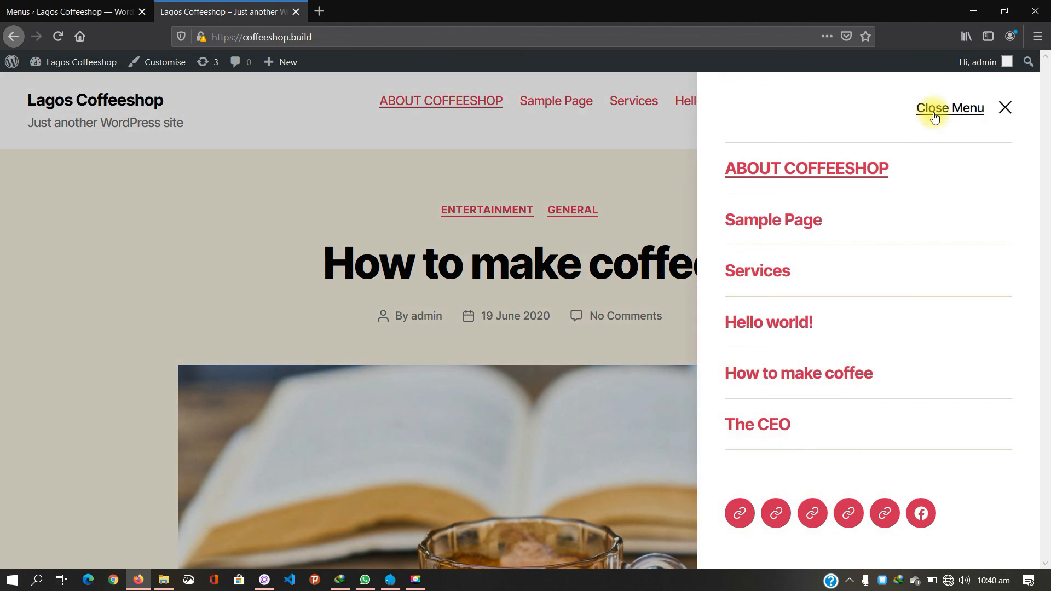
click(71, 11)
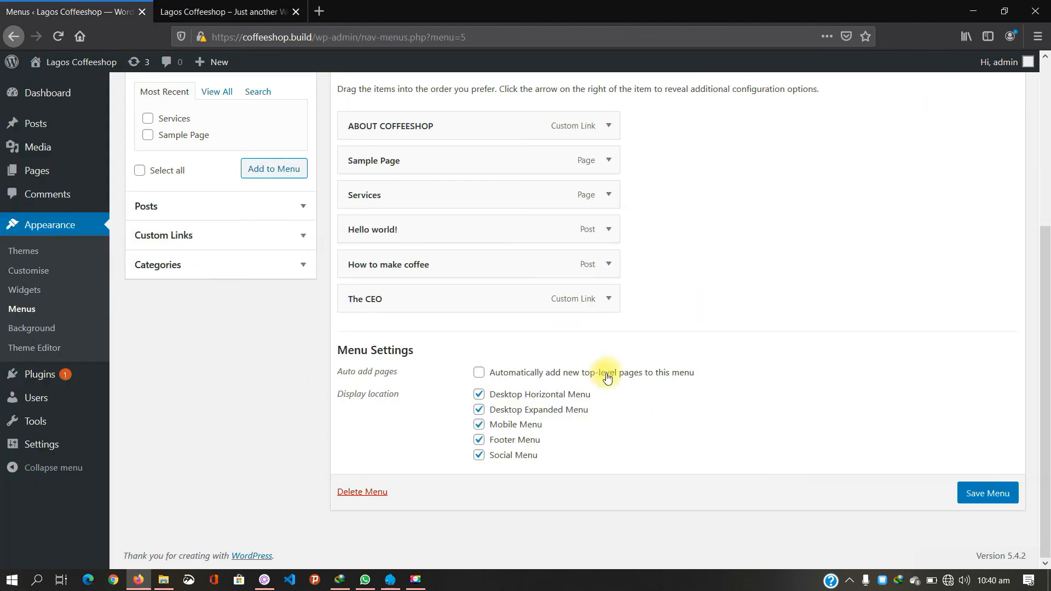
click(274, 10)
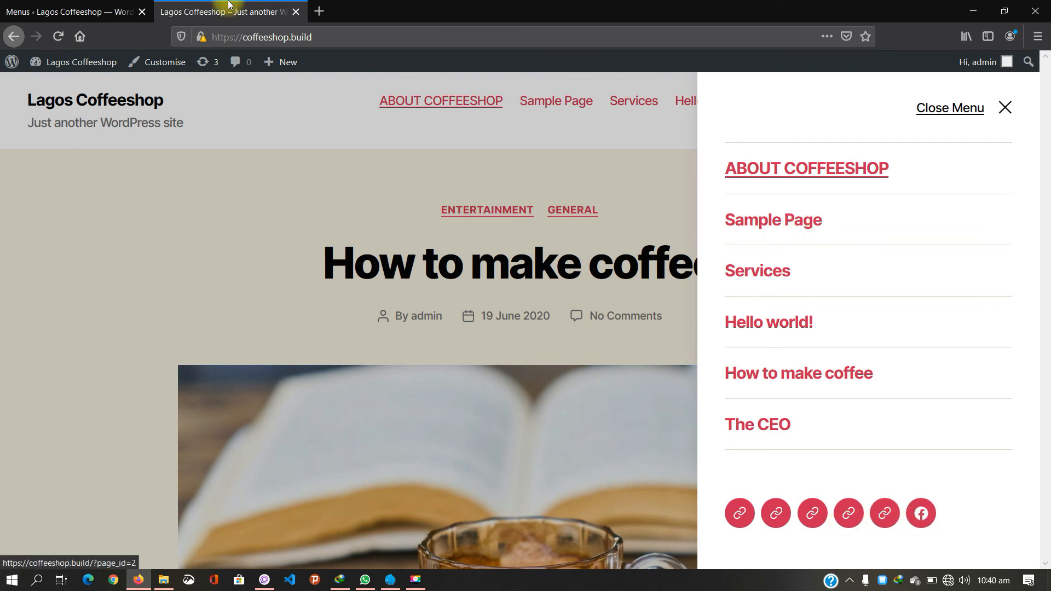
click(52, 11)
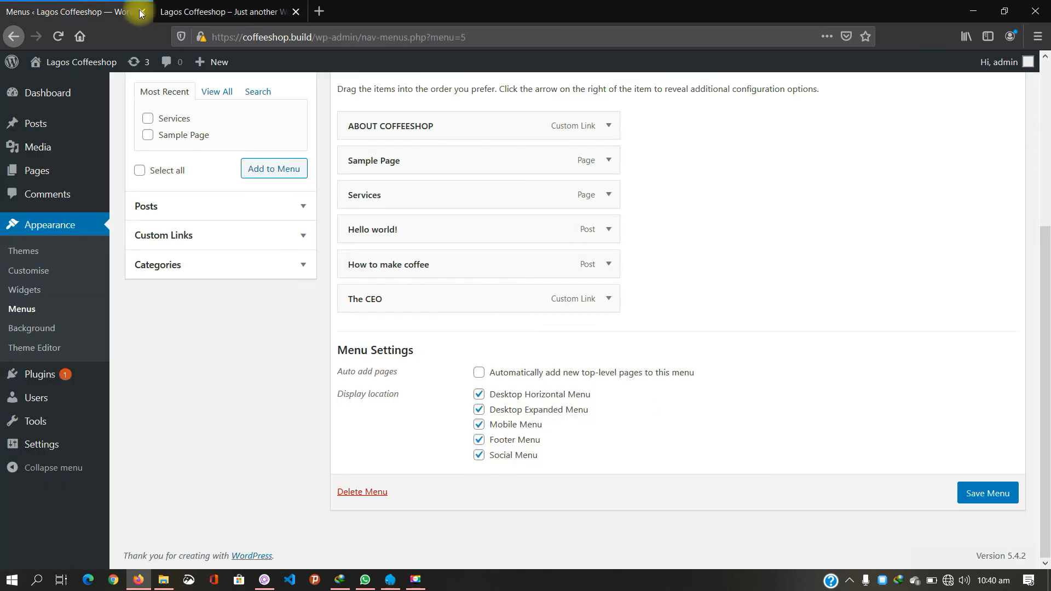
Step: Close the slide-out panel, check the footer's menu and social links, and return to the menu editor
click(199, 11)
click(537, 341)
scroll(537, 338, down, 15)
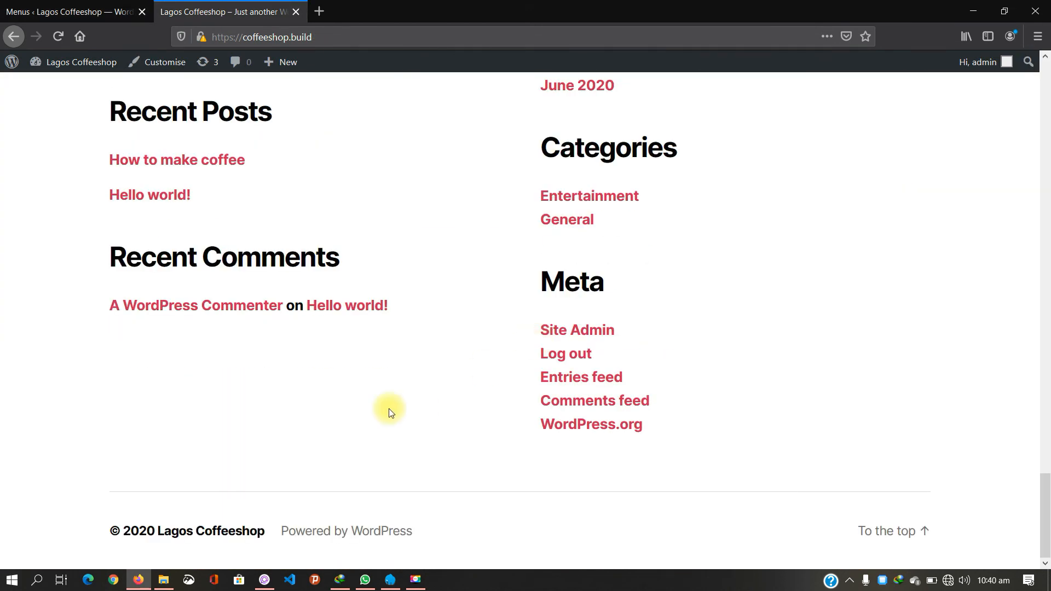
scroll(390, 411, up, 7)
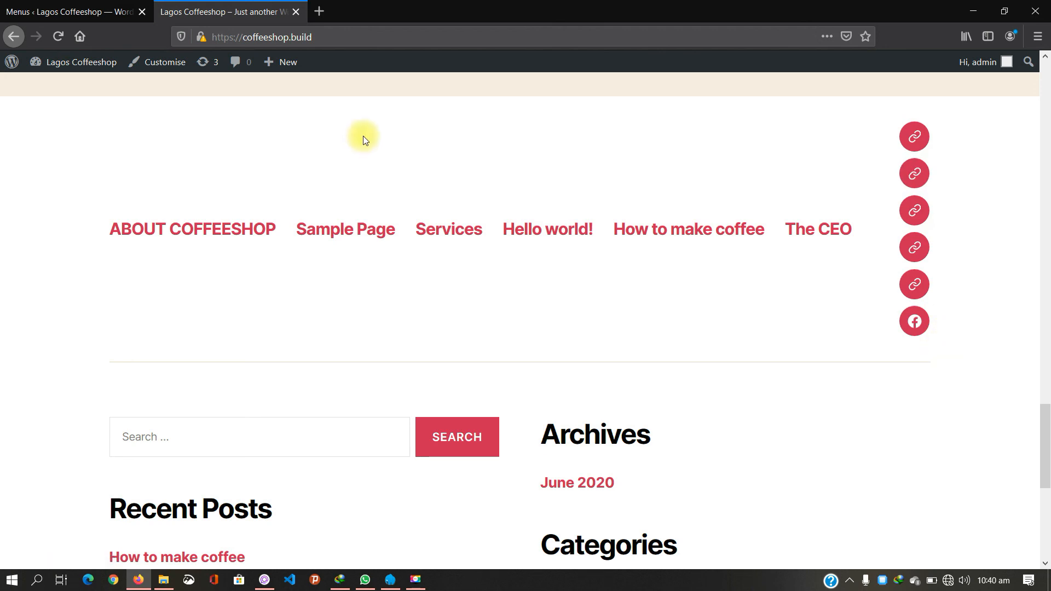
click(121, 13)
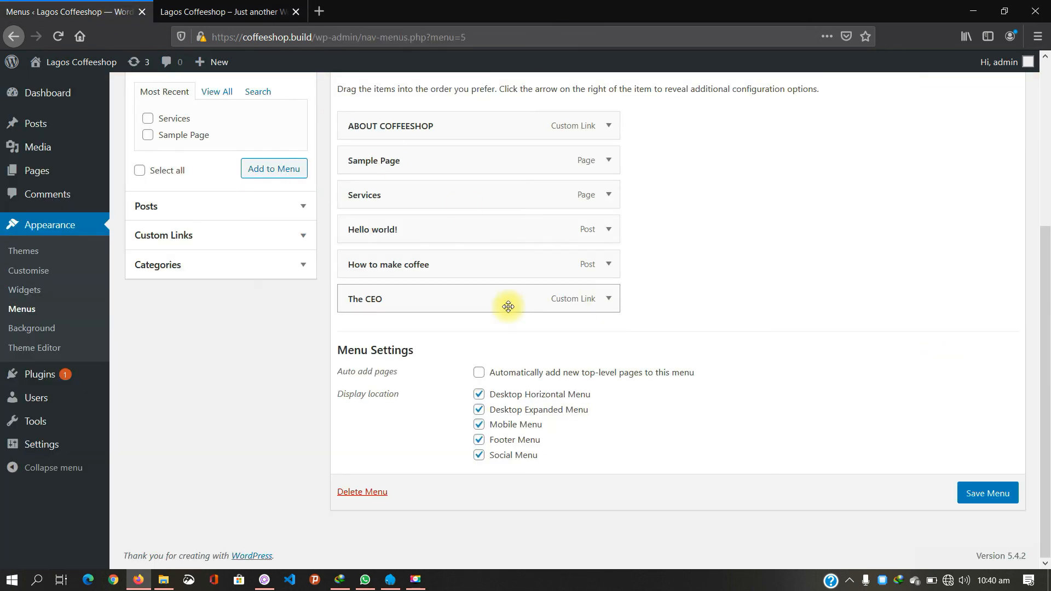
Step: Limit Main Menu to the Desktop Horizontal and Mobile locations, save, and return to the live site
click(479, 409)
click(479, 424)
click(480, 441)
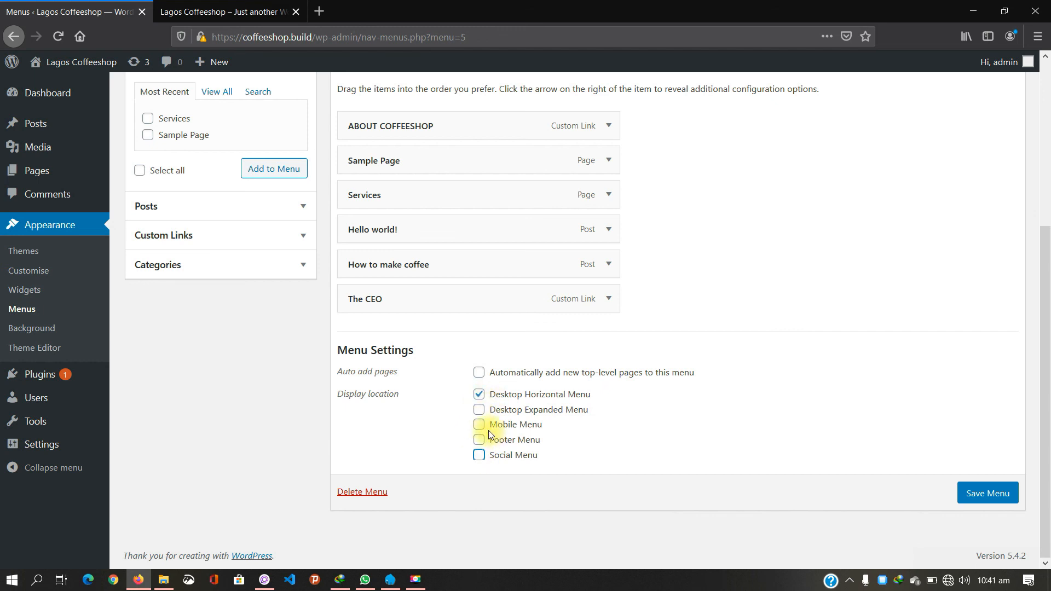
click(479, 426)
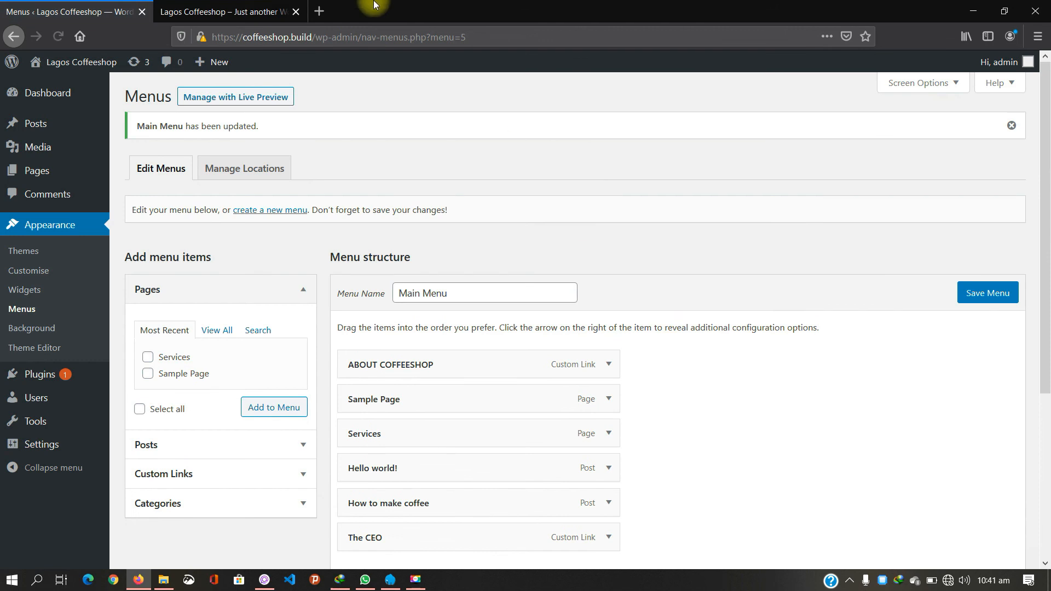
click(277, 6)
scroll(559, 230, up, 20)
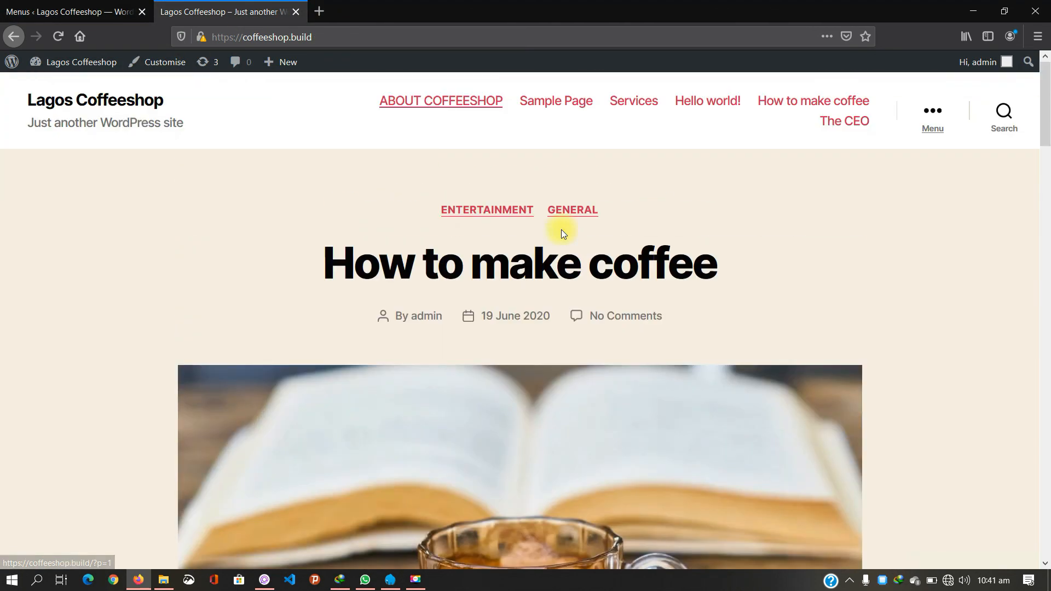
Step: Reload the live site to show the six-item single-row header, then open developer tools with F12
click(150, 100)
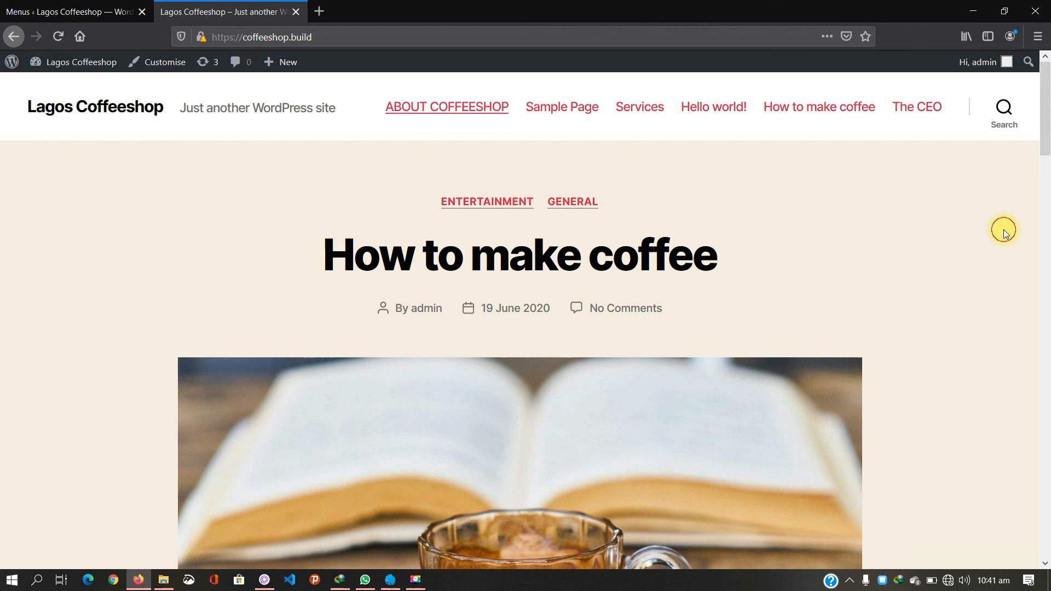
key(F12)
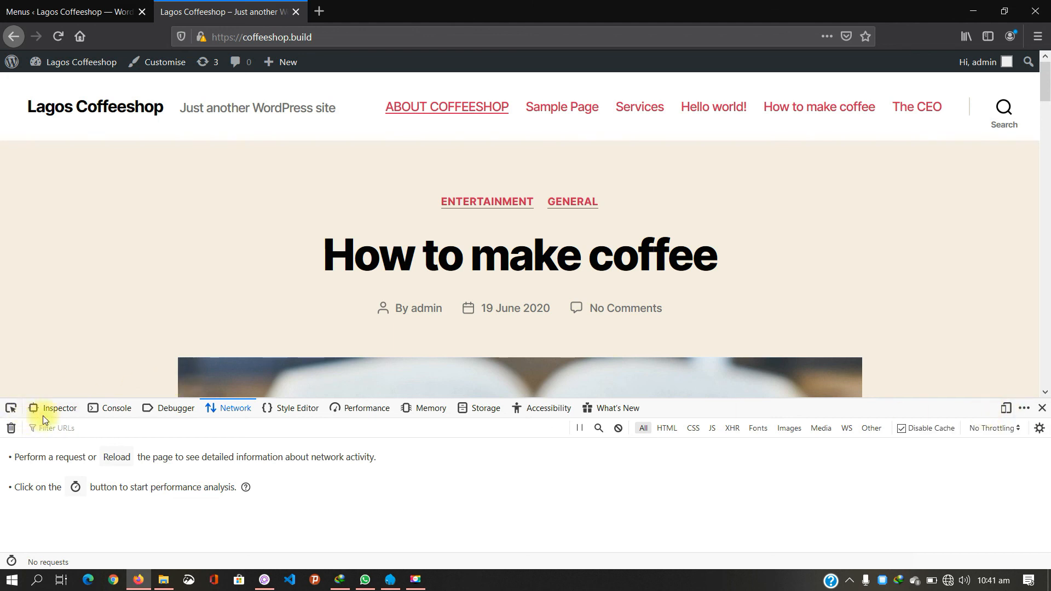
Step: Preview the reloaded site at phone size and test opening and closing the mobile Menu
click(1006, 409)
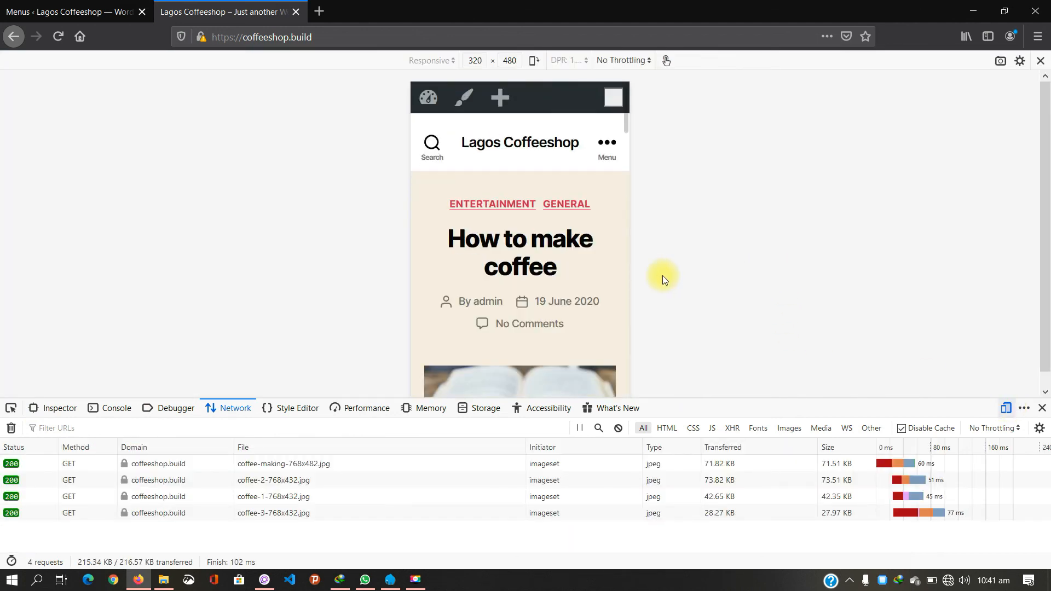
click(542, 140)
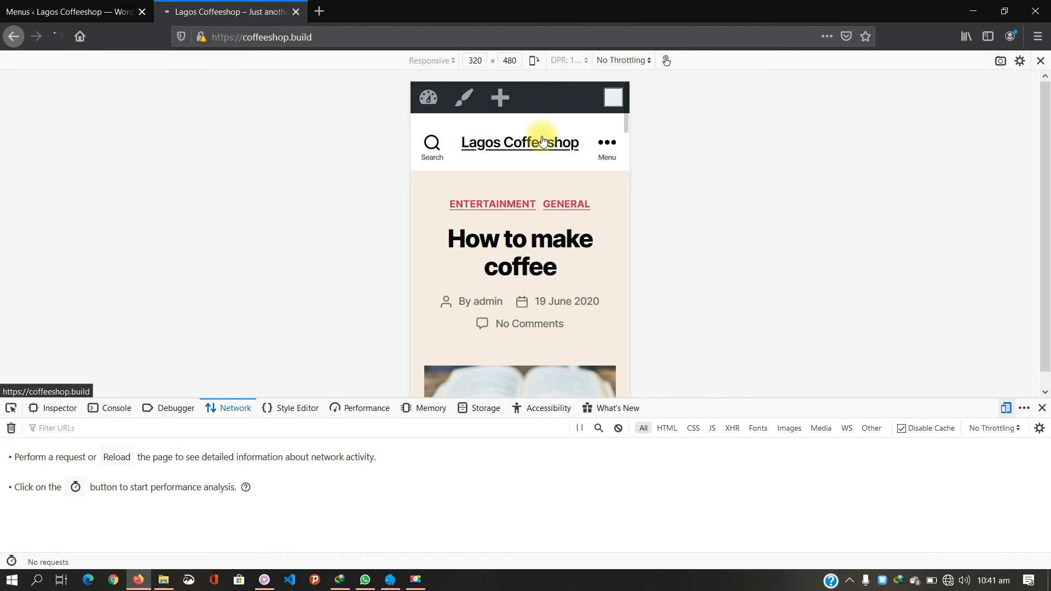
click(605, 147)
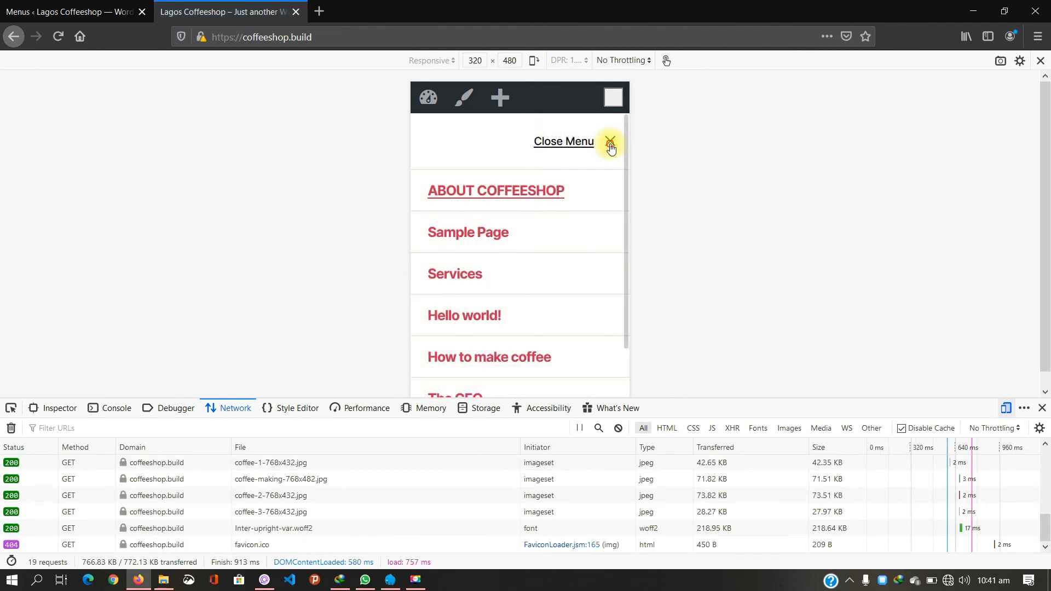
click(611, 144)
click(610, 143)
click(611, 140)
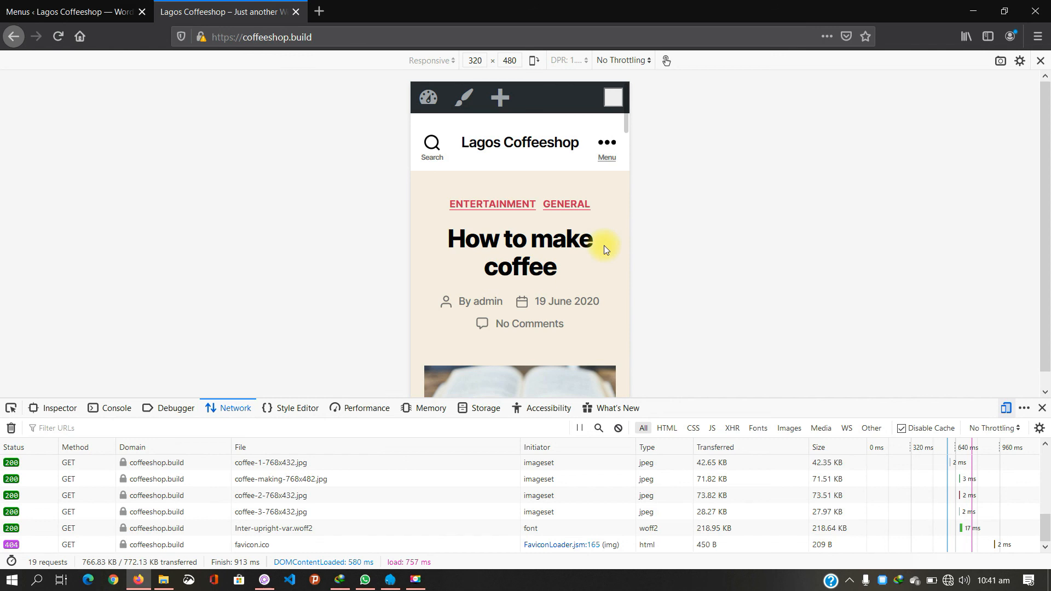
Step: Return the site to full-width desktop view and close the developer tools
scroll(604, 247, down, 15)
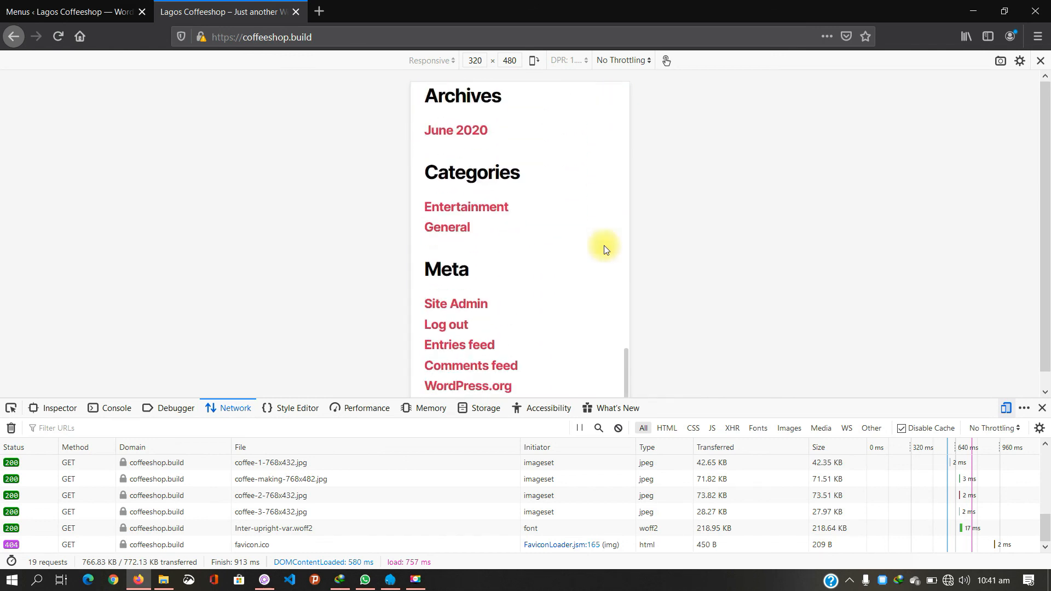
scroll(604, 247, up, 15)
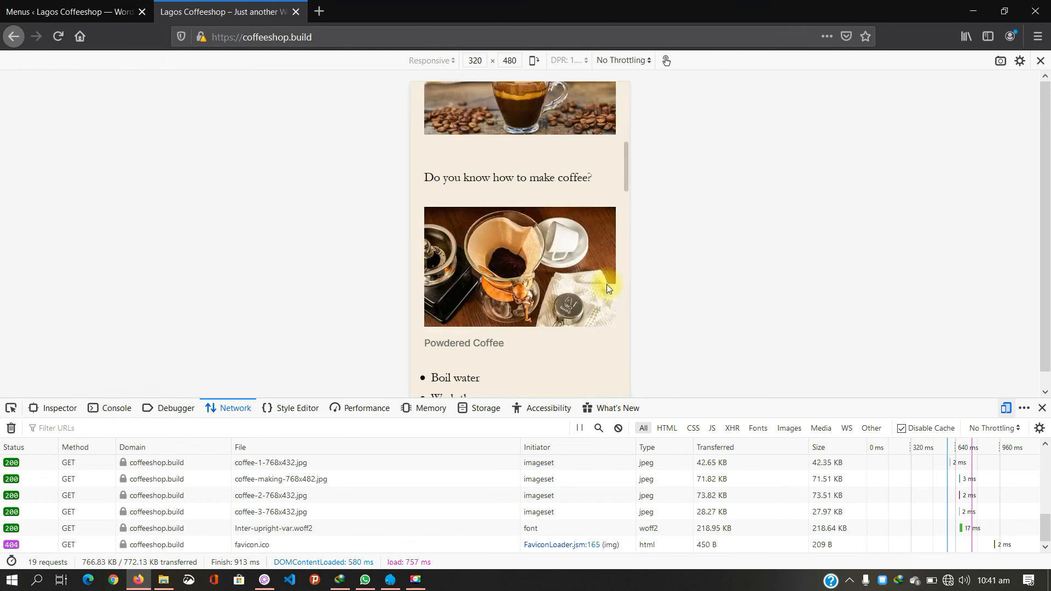
click(1006, 407)
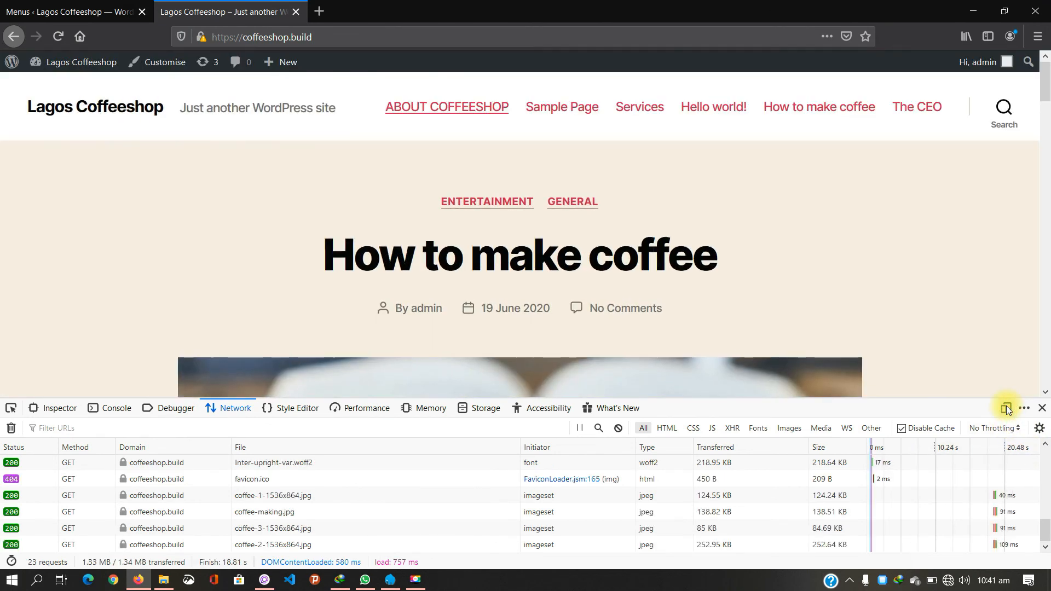
click(1042, 409)
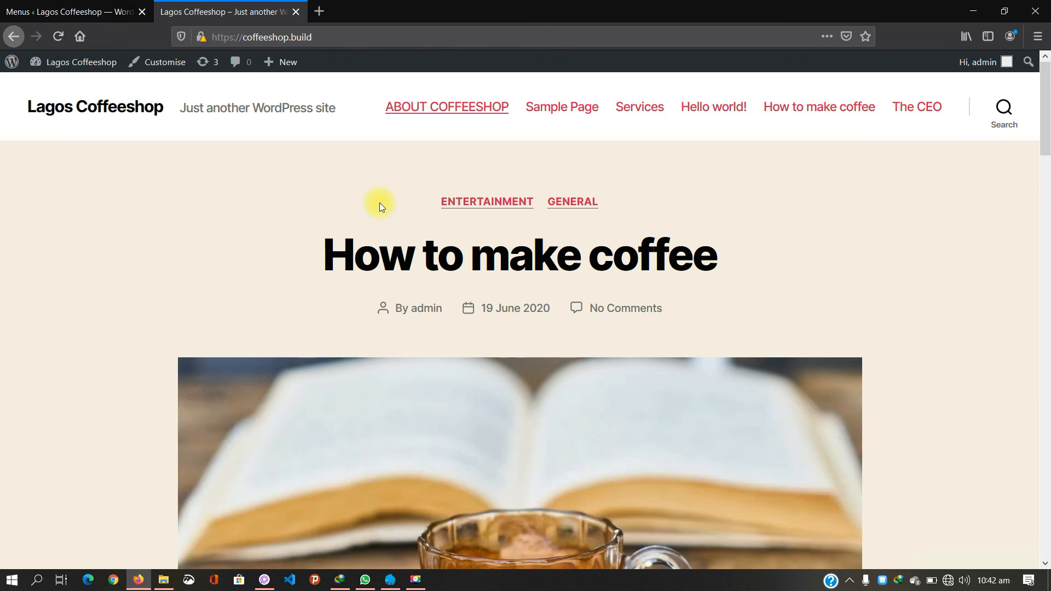